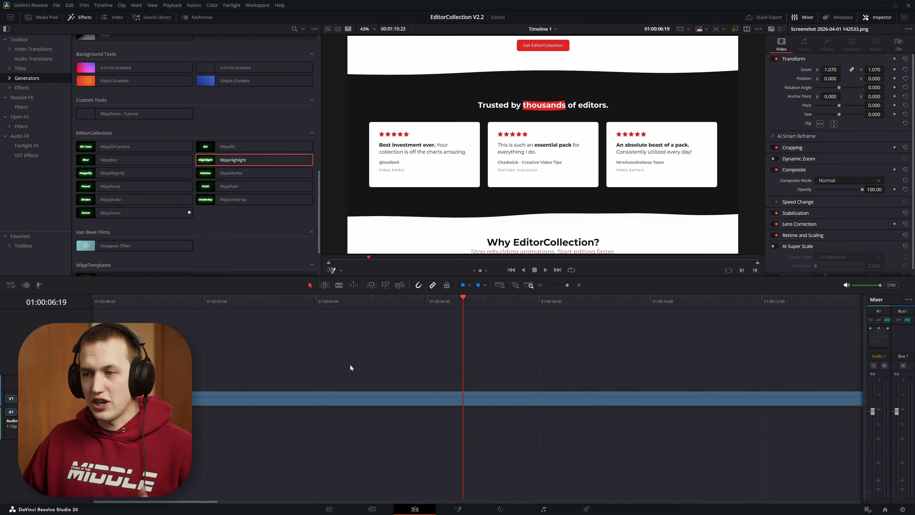
- Add the WippHighlight generator above the screenshot clip, starting at about 01:00:03:15, and extend its end to about 01:00:12:00
{"action": "left_click", "coordinate": [329, 398]}
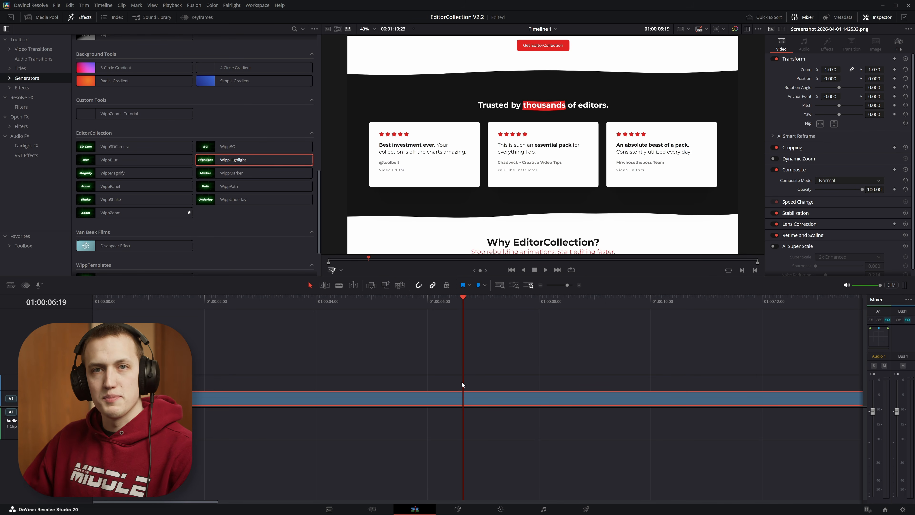
{"action": "left_click", "coordinate": [691, 381]}
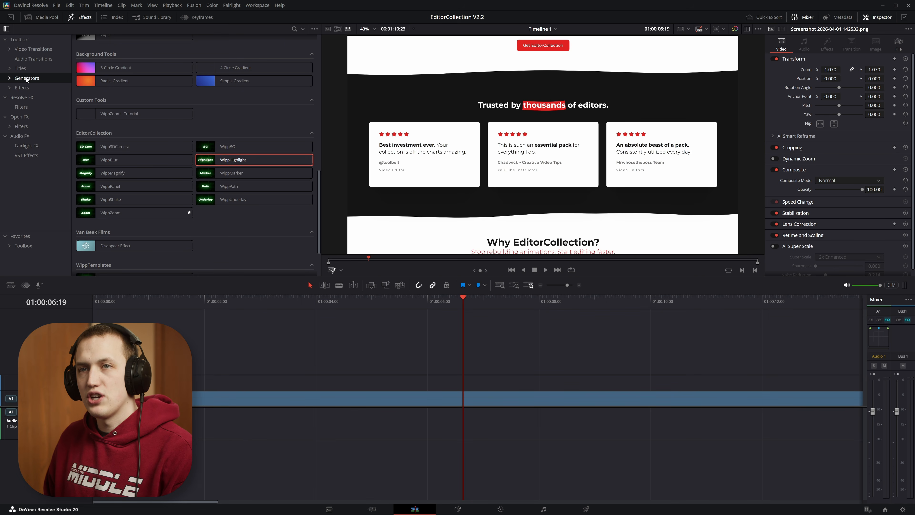
{"action": "left_click_drag", "start_coordinate": [229, 160], "coordinate": [343, 382]}
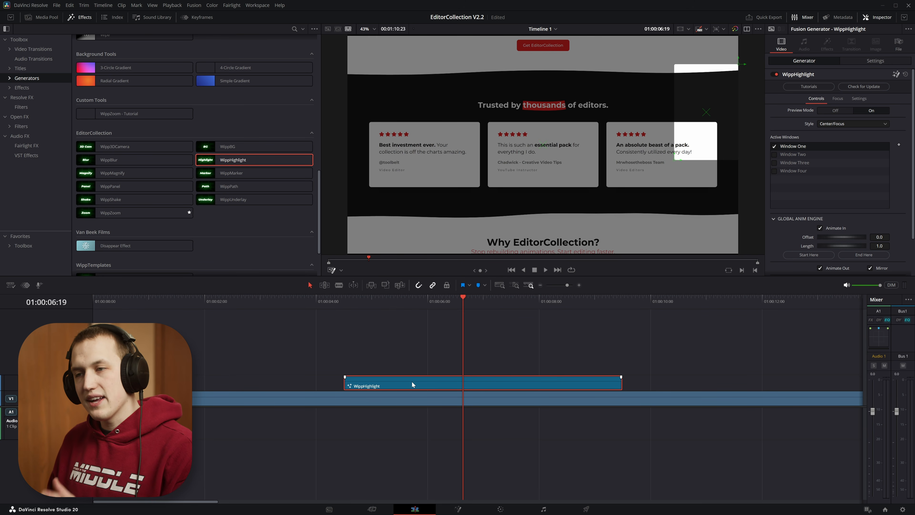
{"action": "left_click_drag", "start_coordinate": [429, 382], "coordinate": [380, 383]}
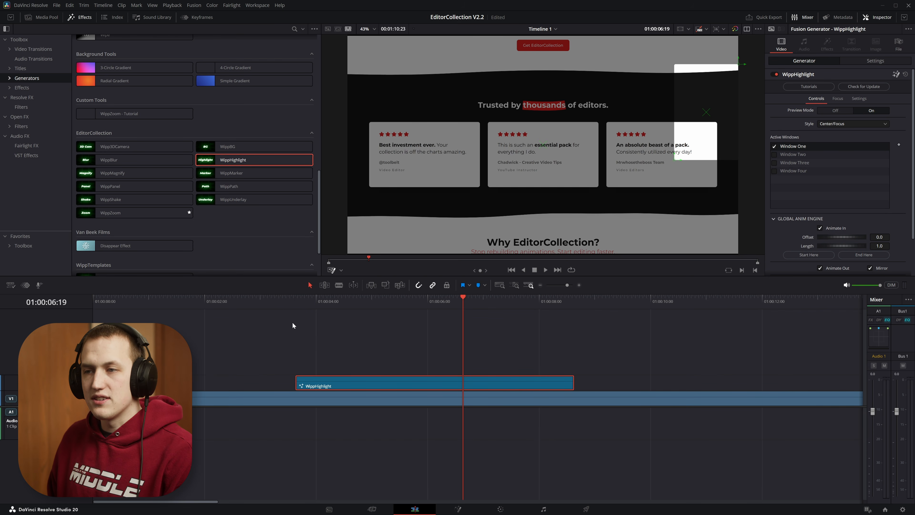
{"action": "left_click_drag", "start_coordinate": [574, 383], "coordinate": [759, 378]}
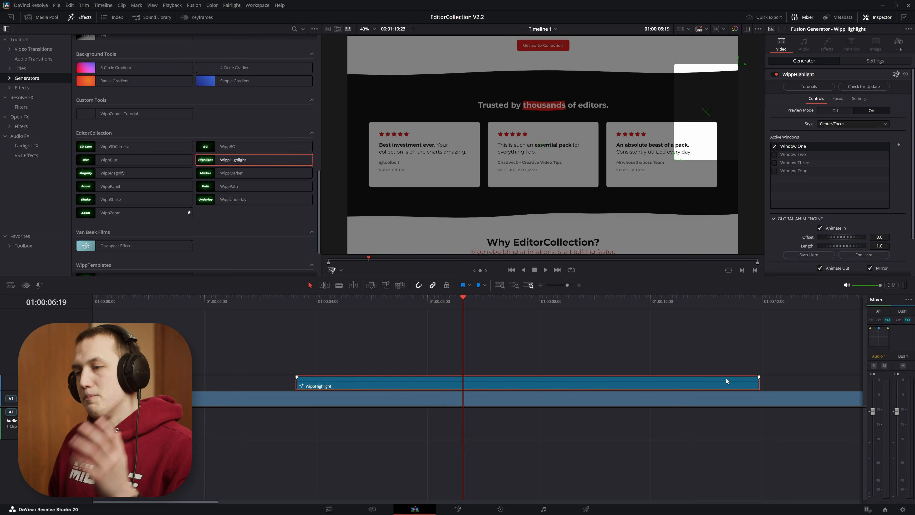
- Select the WippHighlight clip and set the viewer's on-screen controls to Fusion Overlay
{"action": "left_click", "coordinate": [696, 401]}
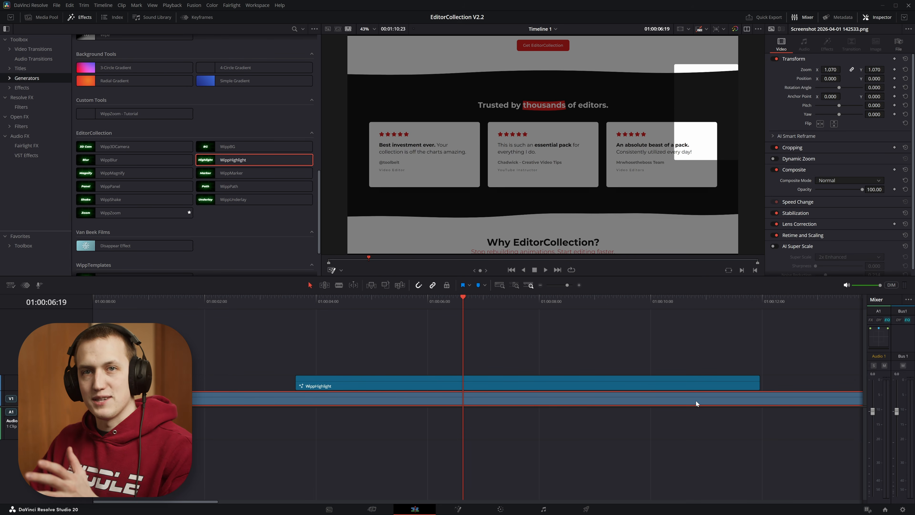
{"action": "left_click", "coordinate": [686, 382]}
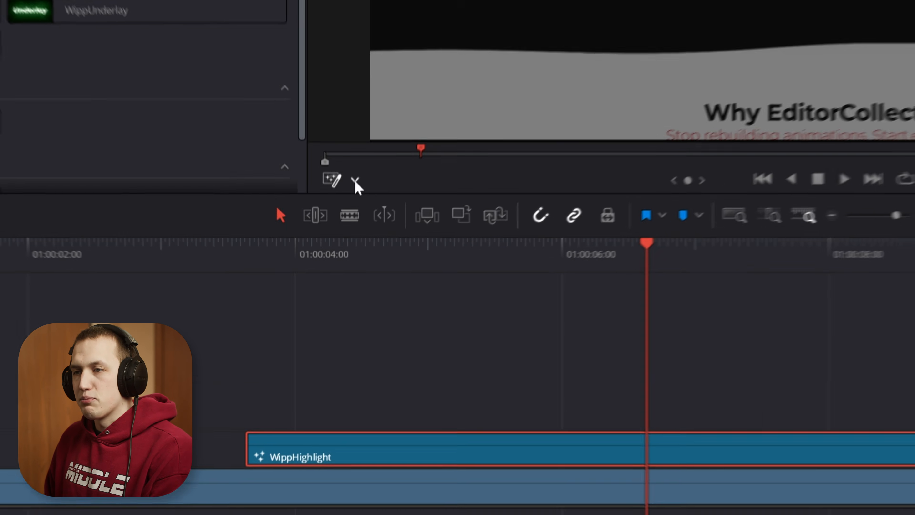
{"action": "left_click", "coordinate": [355, 180]}
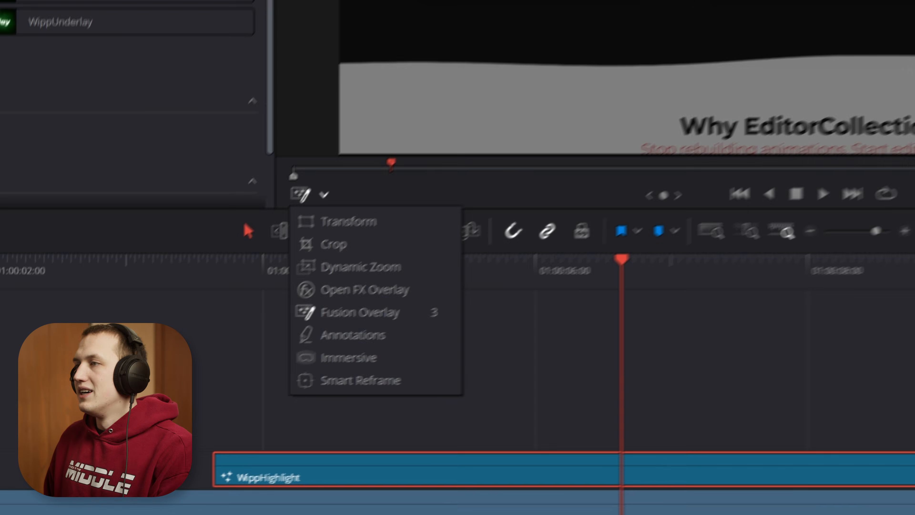
{"action": "left_click", "coordinate": [349, 293]}
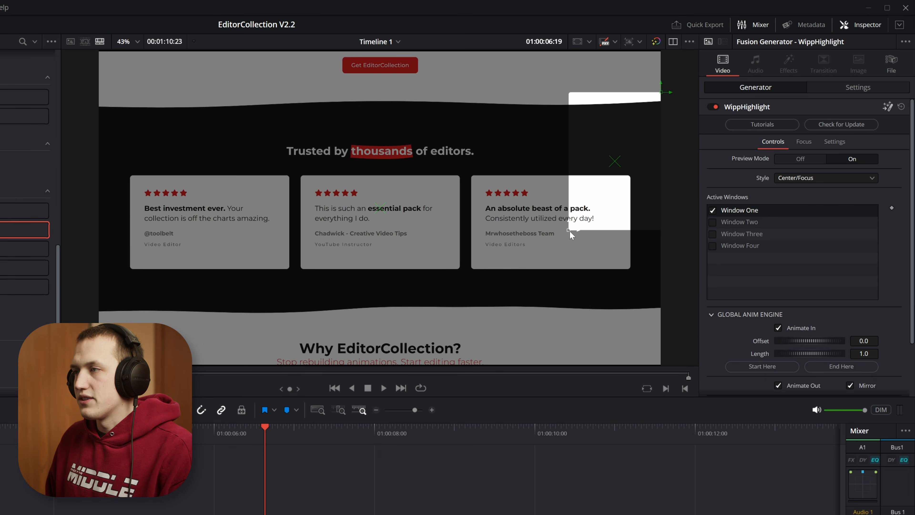
- Reposition the two highlight window corners roughly around the third testimonial card in the viewer
{"action": "left_click_drag", "start_coordinate": [569, 229], "coordinate": [556, 248]}
{"action": "left_click_drag", "start_coordinate": [417, 280], "coordinate": [420, 262]}
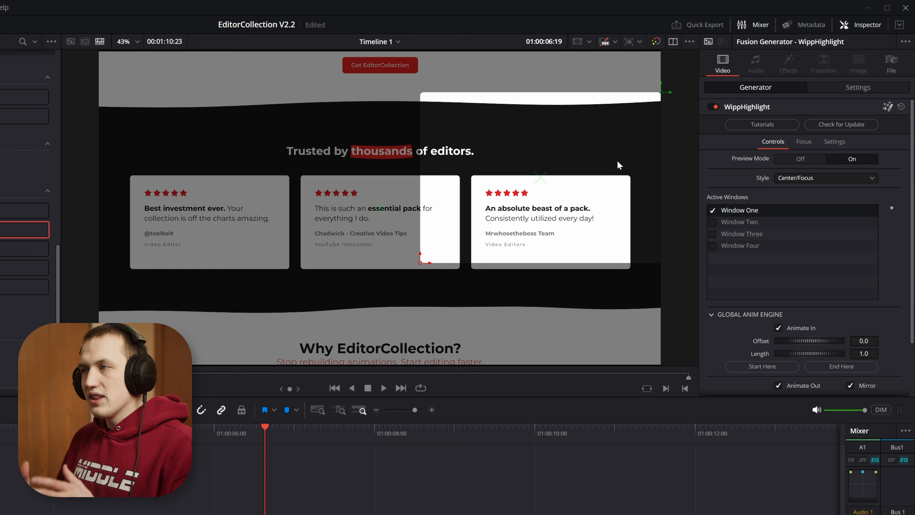
{"action": "left_click_drag", "start_coordinate": [661, 92], "coordinate": [625, 160]}
{"action": "left_click_drag", "start_coordinate": [421, 262], "coordinate": [453, 265]}
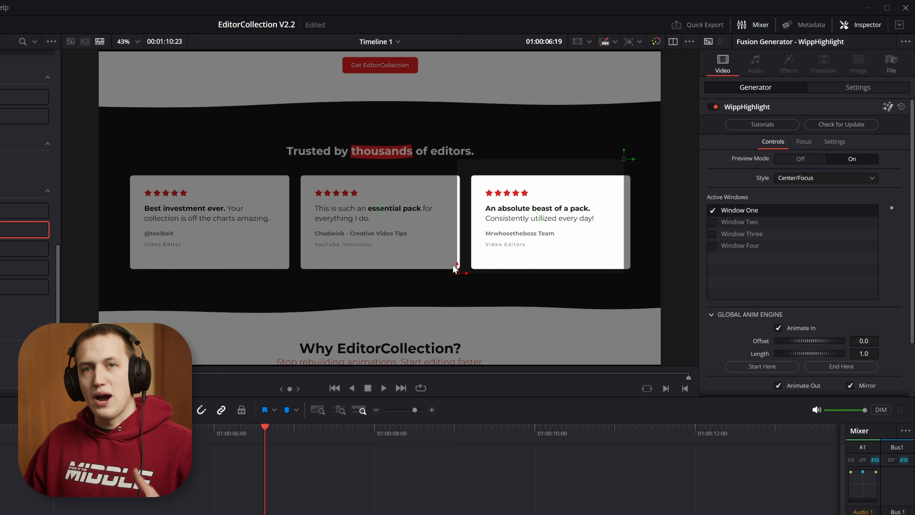
- Align the highlight window's upper-right and lower-left corners precisely with the edges of the third testimonial card
{"action": "scroll", "coordinate": [452, 264], "scroll_direction": "up", "scroll_amount": 5}
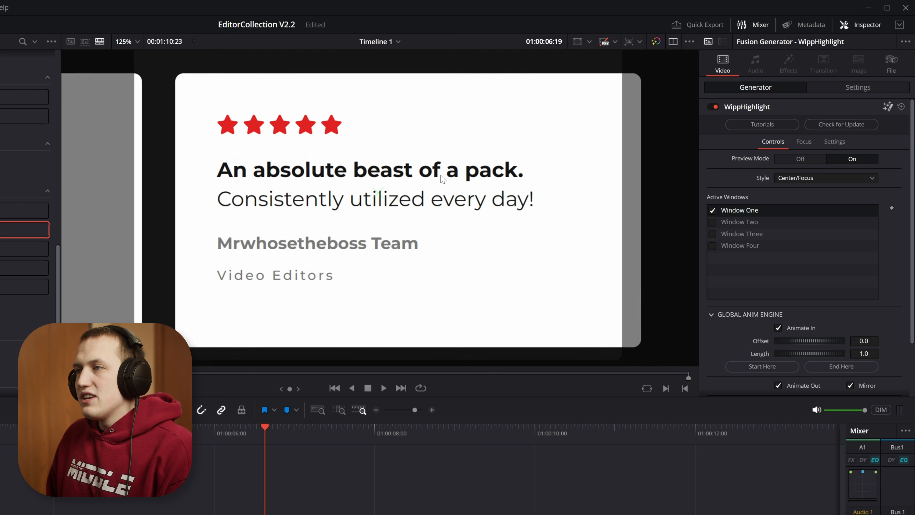
{"action": "left_click_drag", "start_coordinate": [463, 169], "coordinate": [469, 175]}
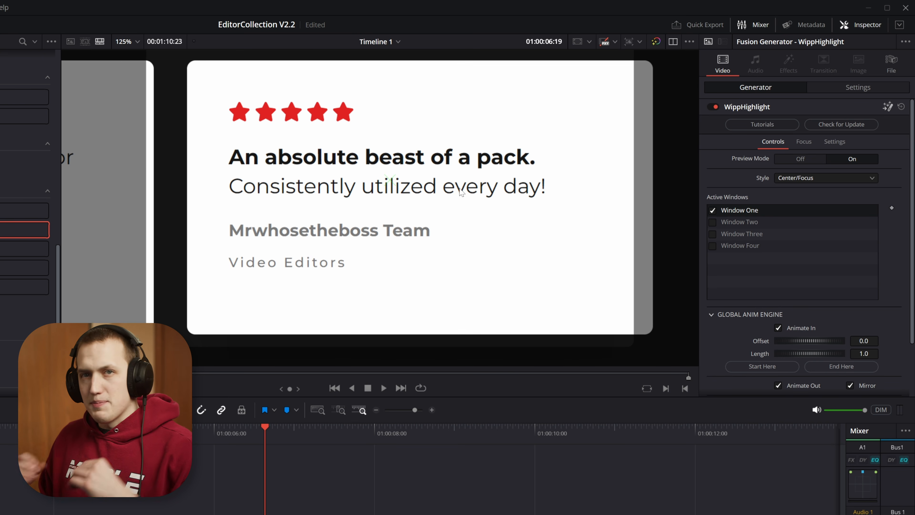
{"action": "scroll", "coordinate": [503, 167], "scroll_direction": "down", "scroll_amount": 1}
{"action": "left_click_drag", "start_coordinate": [558, 114], "coordinate": [483, 228]}
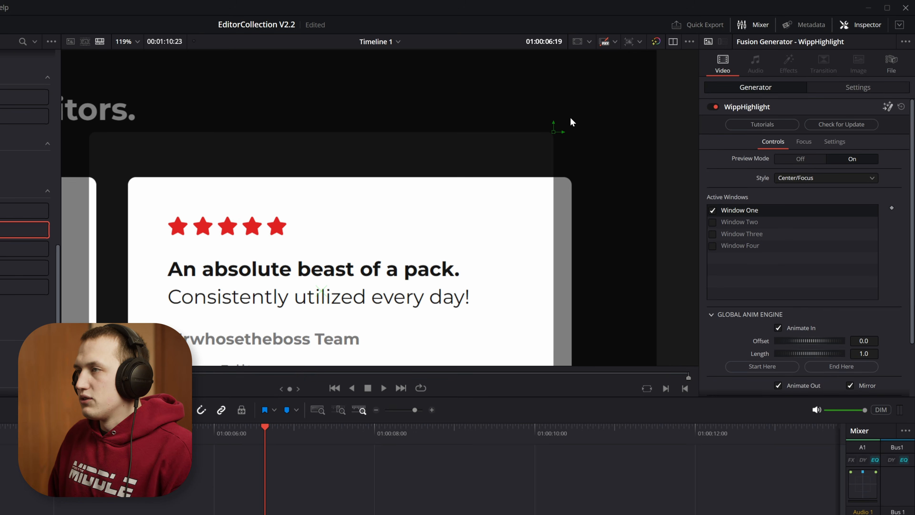
{"action": "scroll", "coordinate": [569, 120], "scroll_direction": "up", "scroll_amount": 5}
{"action": "scroll", "coordinate": [558, 122], "scroll_direction": "up", "scroll_amount": 3}
{"action": "left_click_drag", "start_coordinate": [537, 116], "coordinate": [573, 213]}
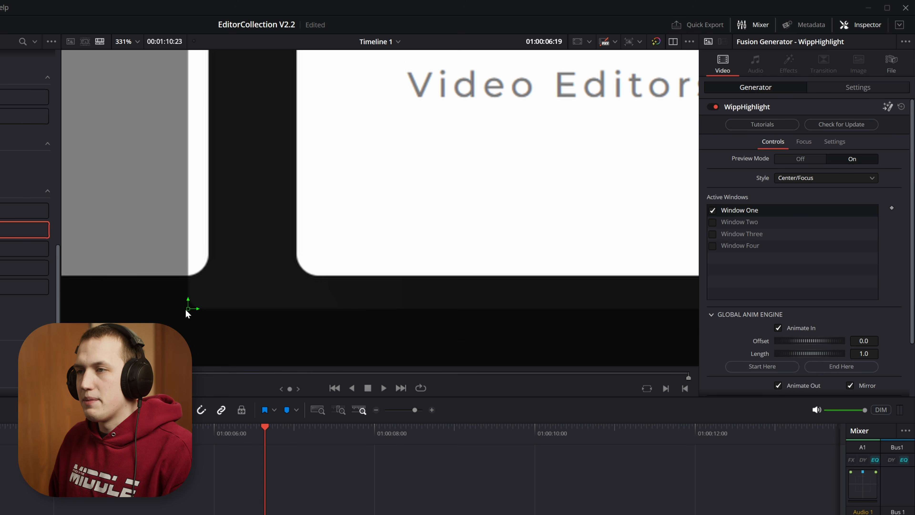
{"action": "left_click_drag", "start_coordinate": [187, 309], "coordinate": [298, 276]}
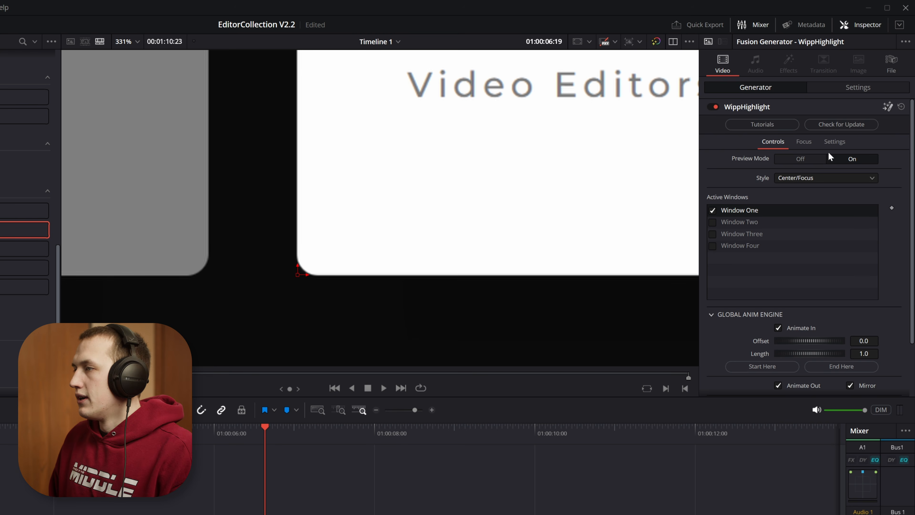
- Set Window One's Corner Radius to 0.055 to match the card's rounded corners
{"action": "scroll", "coordinate": [831, 158], "scroll_direction": "down", "scroll_amount": 3}
{"action": "left_click", "coordinate": [710, 372]}
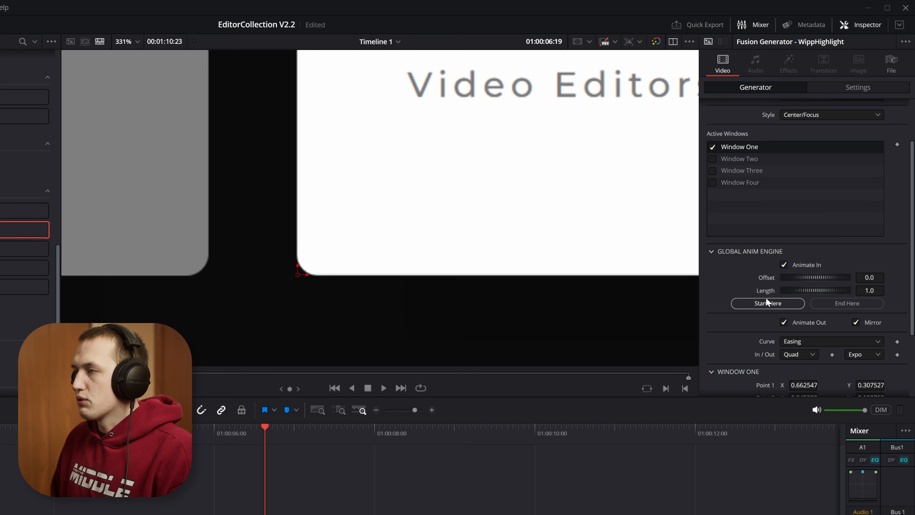
{"action": "scroll", "coordinate": [774, 274], "scroll_direction": "down", "scroll_amount": 4}
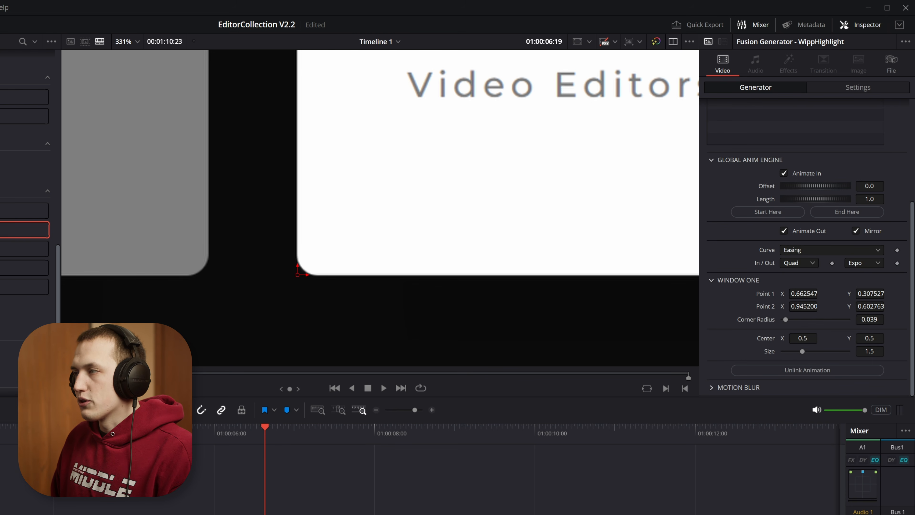
{"action": "left_click_drag", "start_coordinate": [785, 320], "coordinate": [786, 319]}
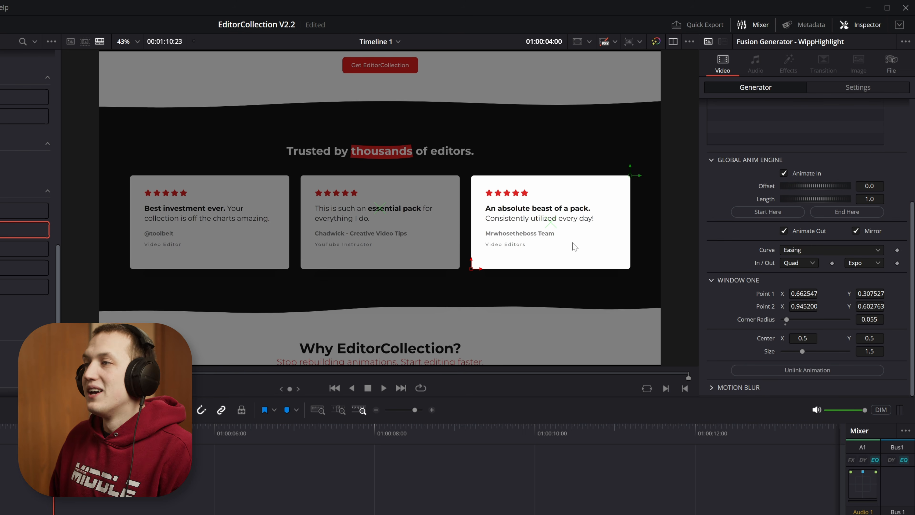
- Turn off Preview Mode for WippHighlight and play back the card's highlight animation
{"action": "scroll", "coordinate": [825, 262], "scroll_direction": "up", "scroll_amount": 5}
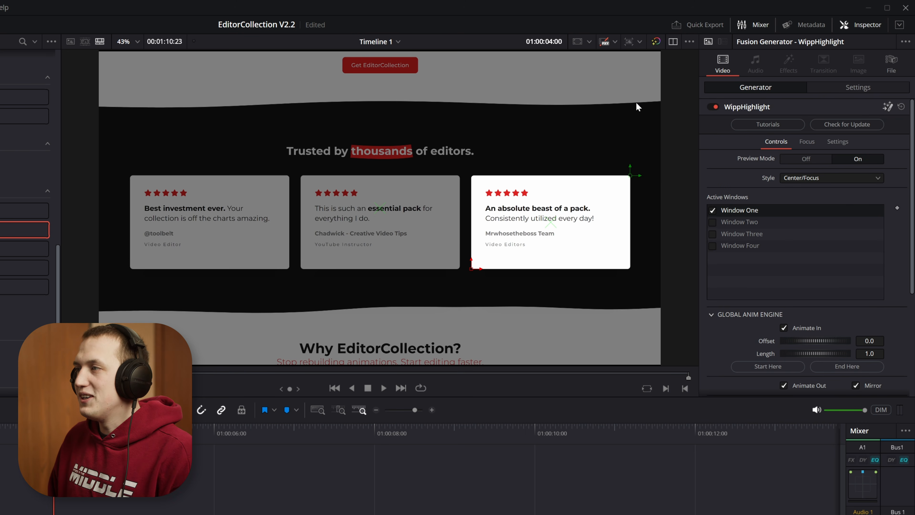
{"action": "left_click", "coordinate": [811, 159]}
{"action": "left_click_drag", "start_coordinate": [54, 427], "coordinate": [229, 424]}
{"action": "key", "text": "space"}
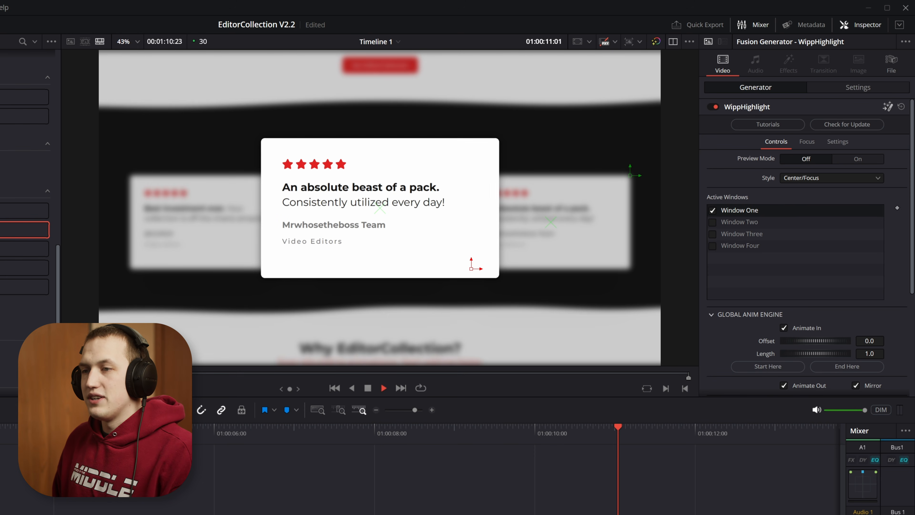
{"action": "left_click", "coordinate": [301, 433]}
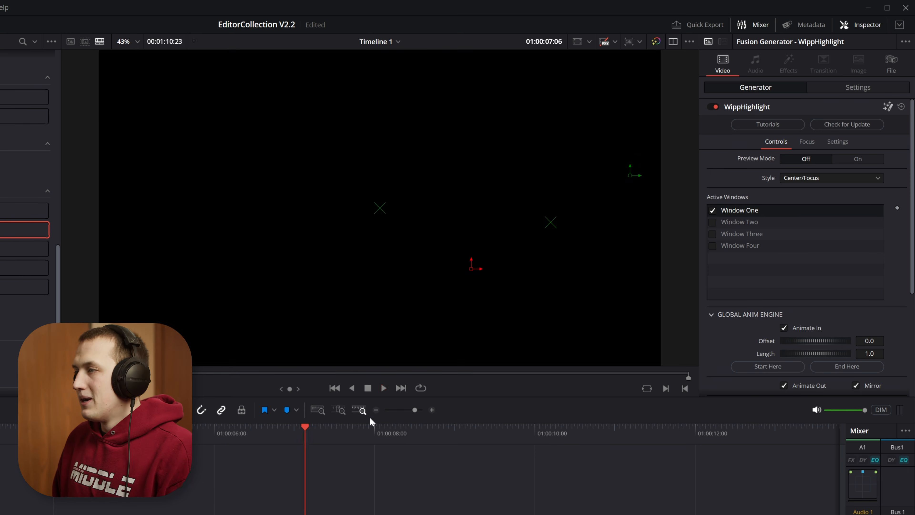
{"action": "scroll", "coordinate": [850, 306], "scroll_direction": "down", "scroll_amount": 2}
{"action": "scroll", "coordinate": [851, 305], "scroll_direction": "down", "scroll_amount": 2}
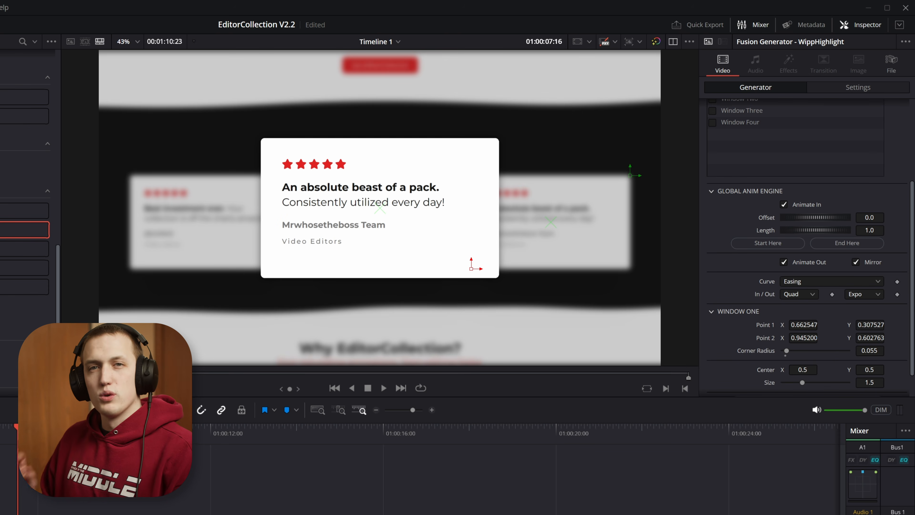
{"action": "scroll", "coordinate": [29, 494], "scroll_direction": "left", "scroll_amount": 1}
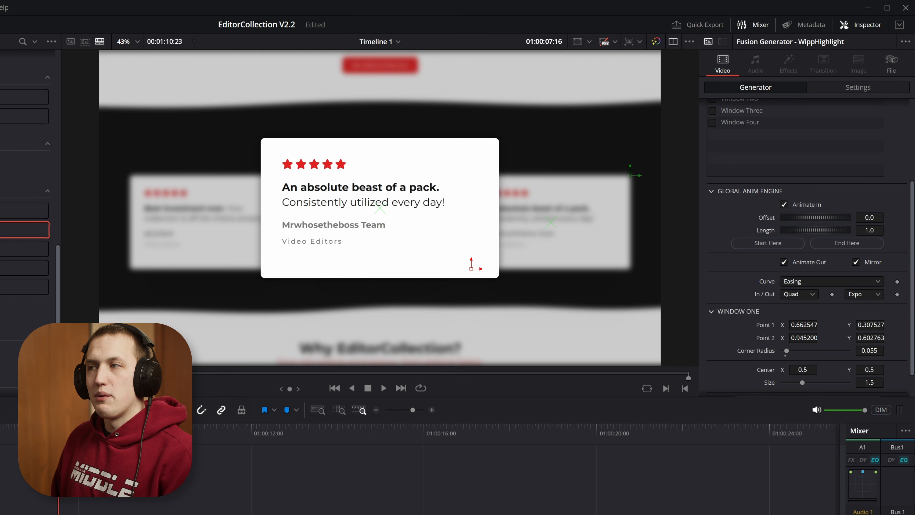
- Change the WippHighlight style to Focus and play back the effect
{"action": "scroll", "coordinate": [767, 272], "scroll_direction": "up", "scroll_amount": 4}
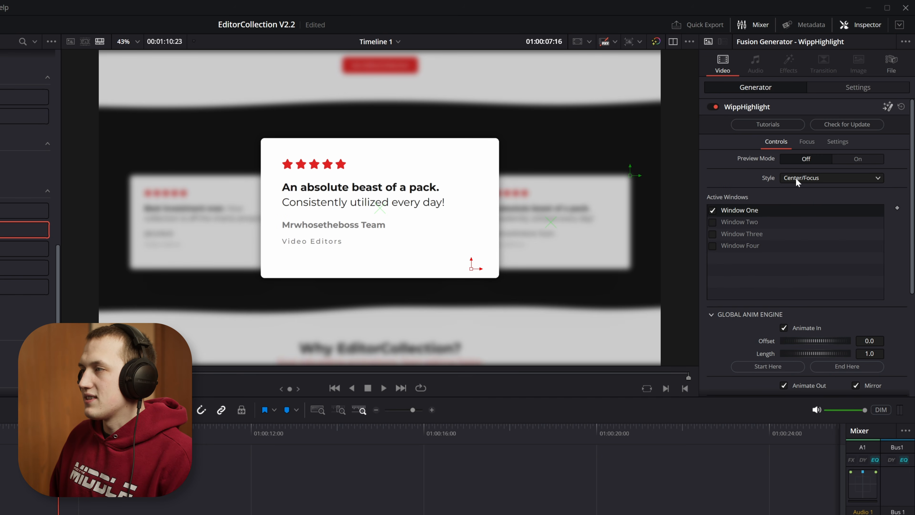
{"action": "left_click", "coordinate": [813, 177]}
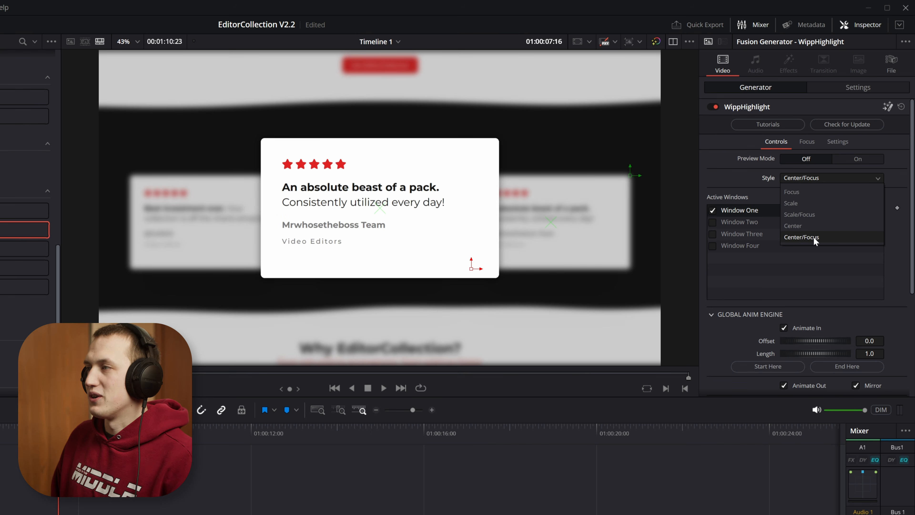
{"action": "left_click", "coordinate": [794, 193]}
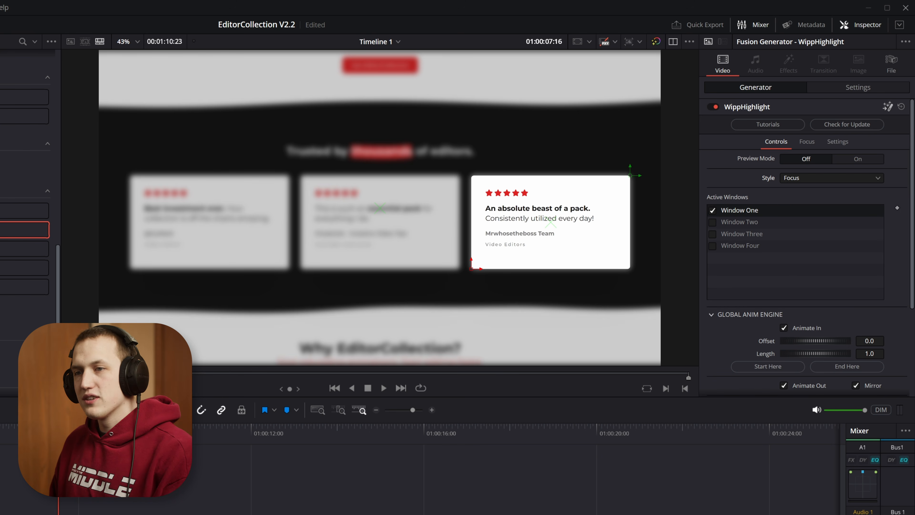
{"action": "key", "text": "space"}
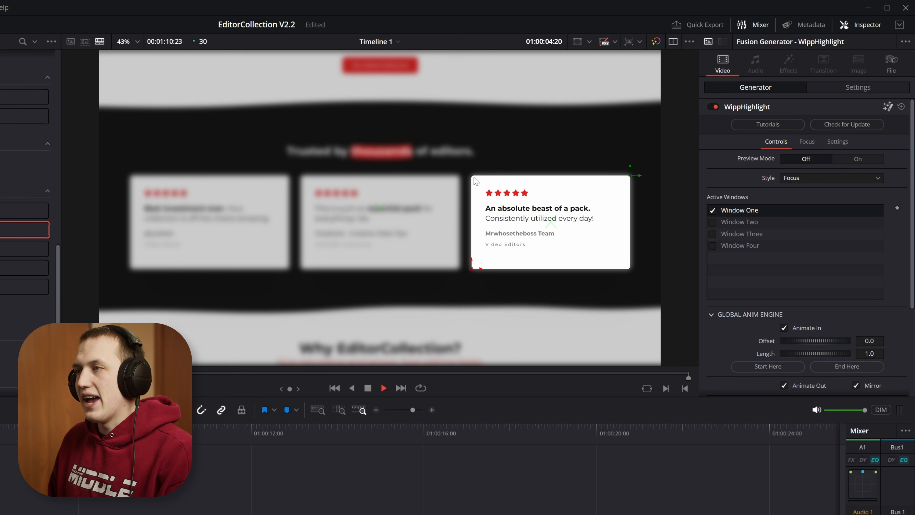
{"action": "key", "text": "space"}
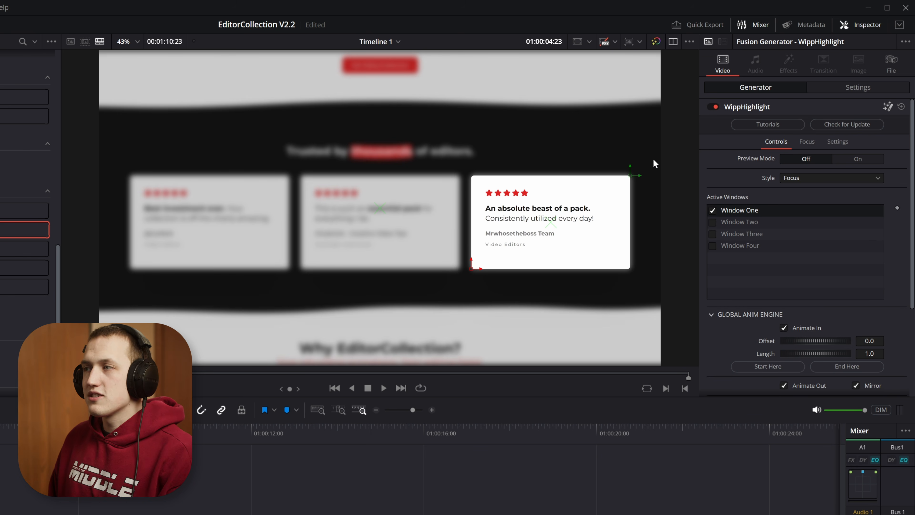
- Review the Focus shadow, blur and color options, and set Blur Size to 1.89
{"action": "left_click", "coordinate": [807, 141]}
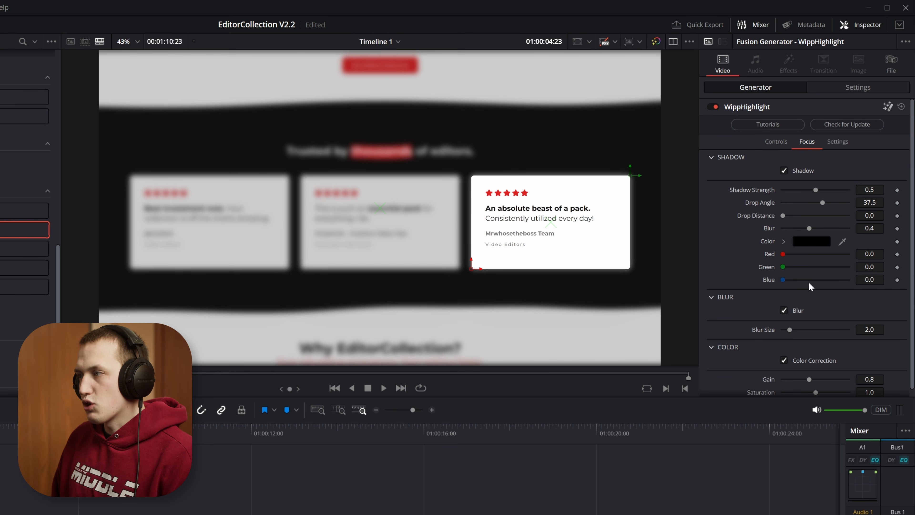
{"action": "scroll", "coordinate": [803, 270], "scroll_direction": "down", "scroll_amount": 1}
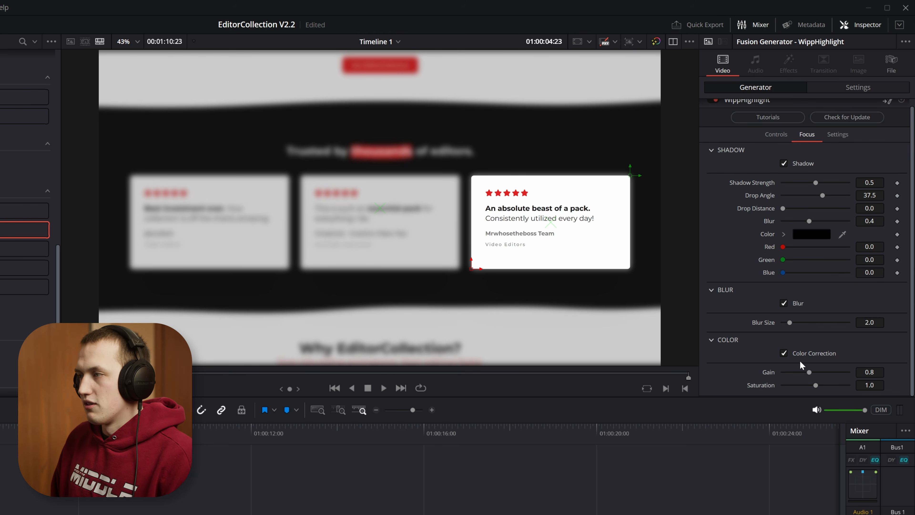
{"action": "scroll", "coordinate": [800, 351], "scroll_direction": "up", "scroll_amount": 1}
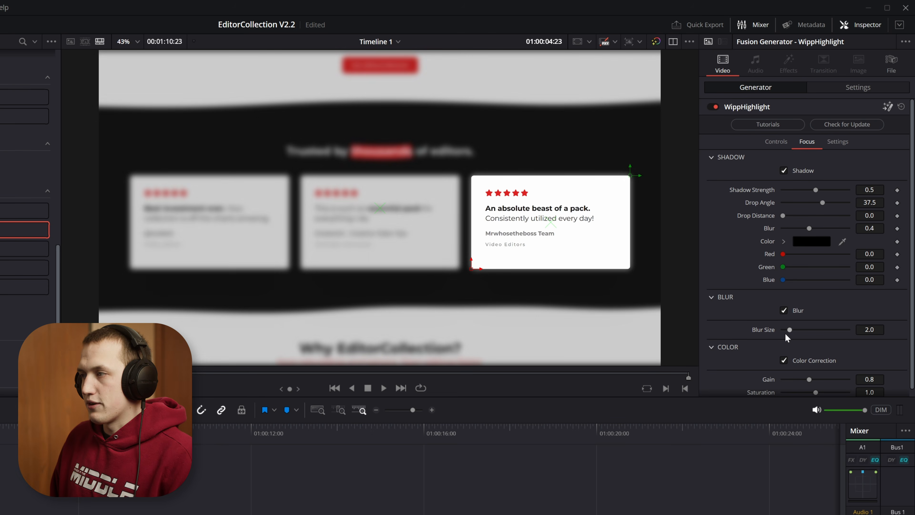
{"action": "mouse_move", "coordinate": [789, 330]}
{"action": "left_mouse_down"}
{"action": "mouse_move", "coordinate": [831, 331]}
{"action": "mouse_move", "coordinate": [788, 331]}
{"action": "left_mouse_up"}
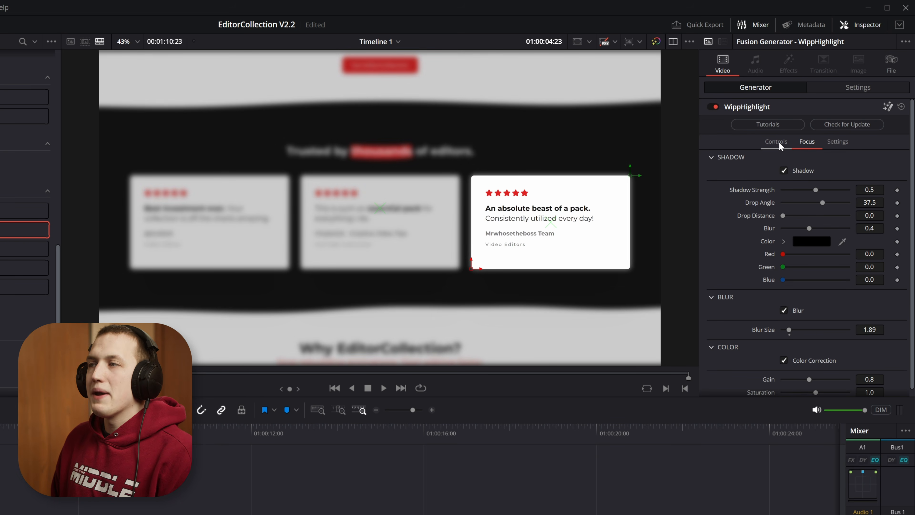
- Change the WippHighlight style to Scale
{"action": "left_click", "coordinate": [777, 141]}
{"action": "left_click", "coordinate": [802, 180]}
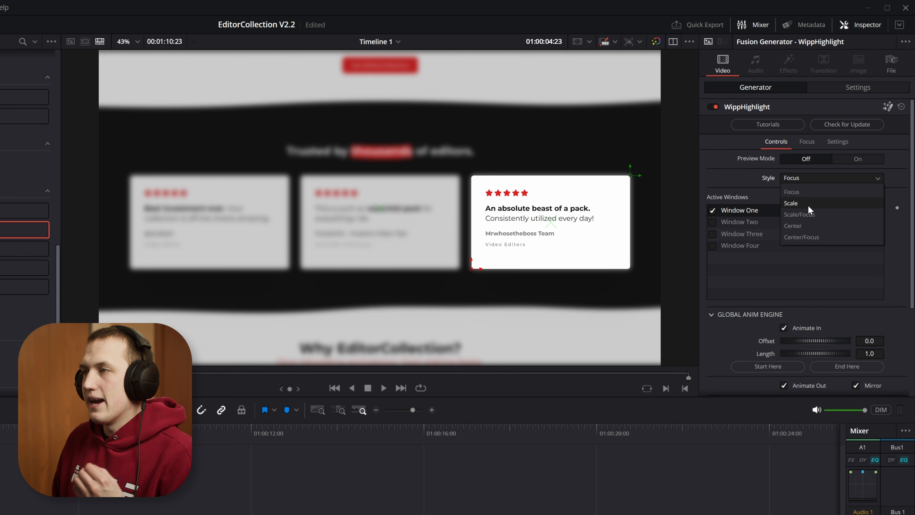
{"action": "left_click", "coordinate": [807, 204]}
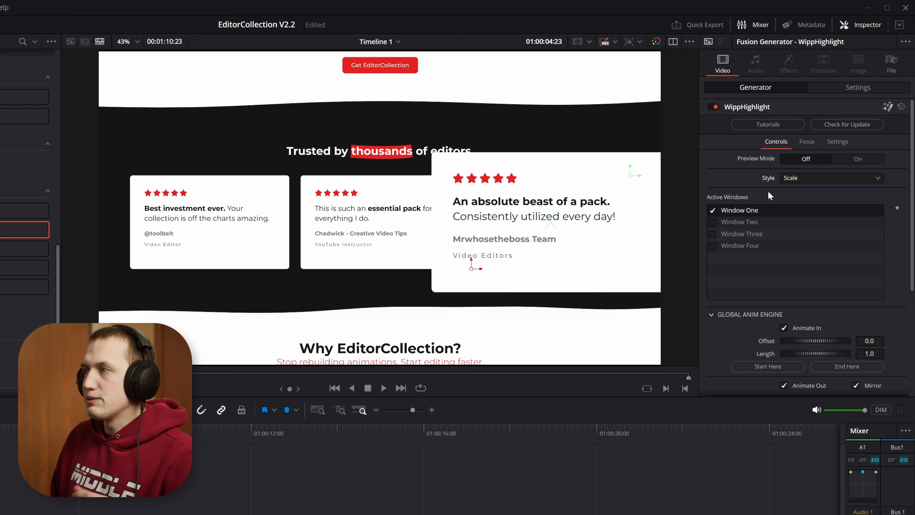
- Change the WippHighlight style to Scale/Focus and play back the combined effect from the clip's start
{"action": "left_click", "coordinate": [790, 178]}
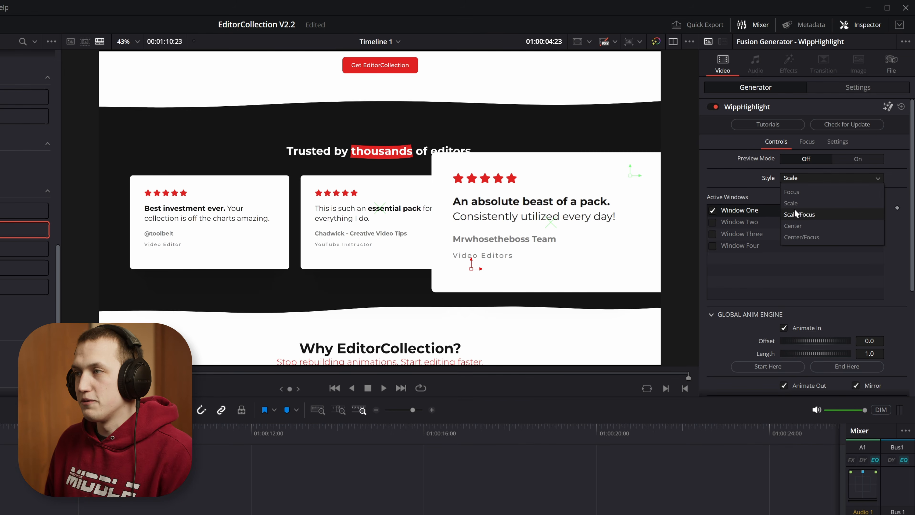
{"action": "left_click", "coordinate": [793, 211]}
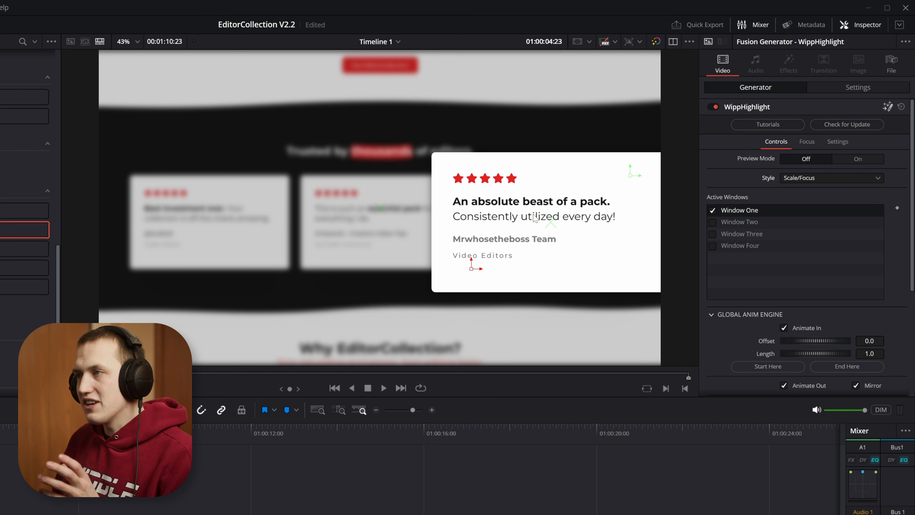
{"action": "key", "text": "Up"}
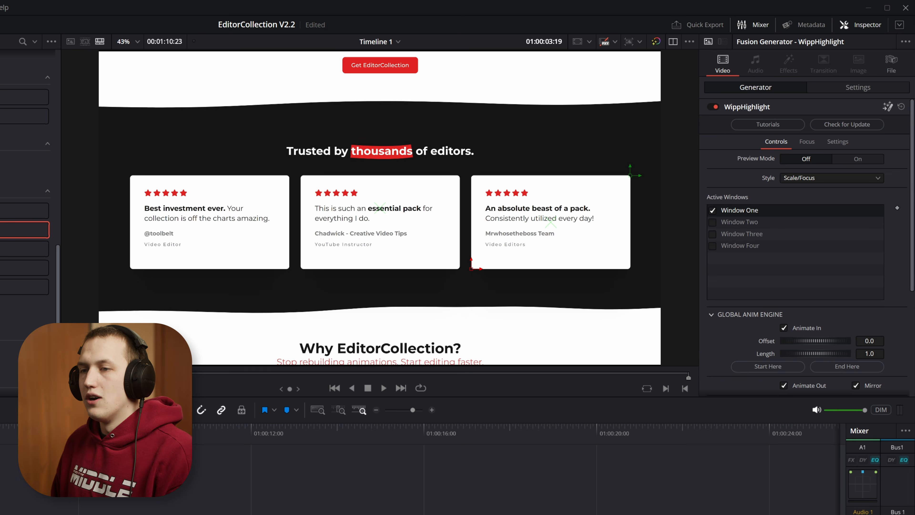
{"action": "key", "text": "space"}
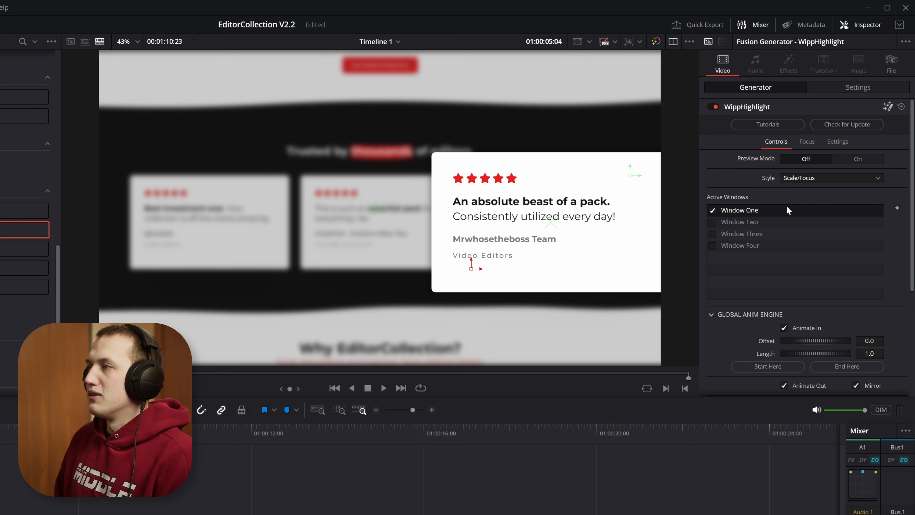
- Set Window One's Auto Pivot to Right Center and play back the highlight animation from the clip's start
{"action": "scroll", "coordinate": [747, 165], "scroll_direction": "down", "scroll_amount": 5}
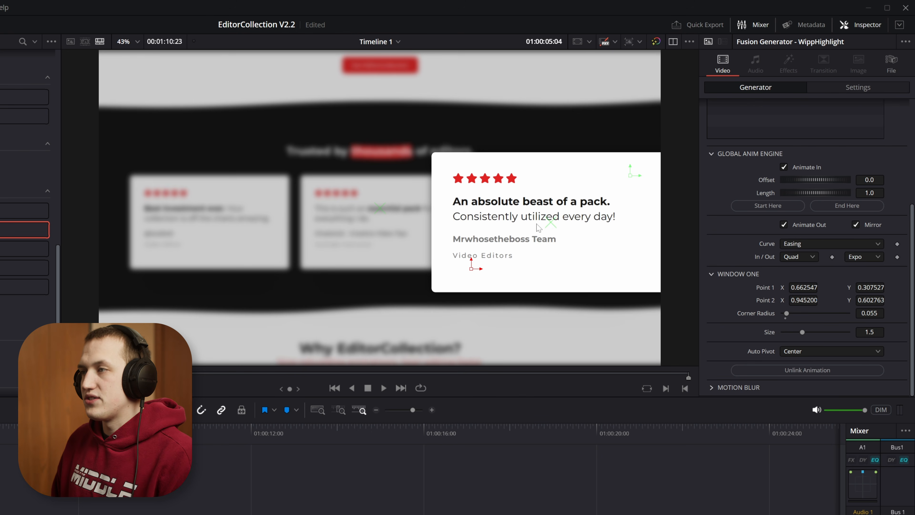
{"action": "left_click", "coordinate": [805, 350]}
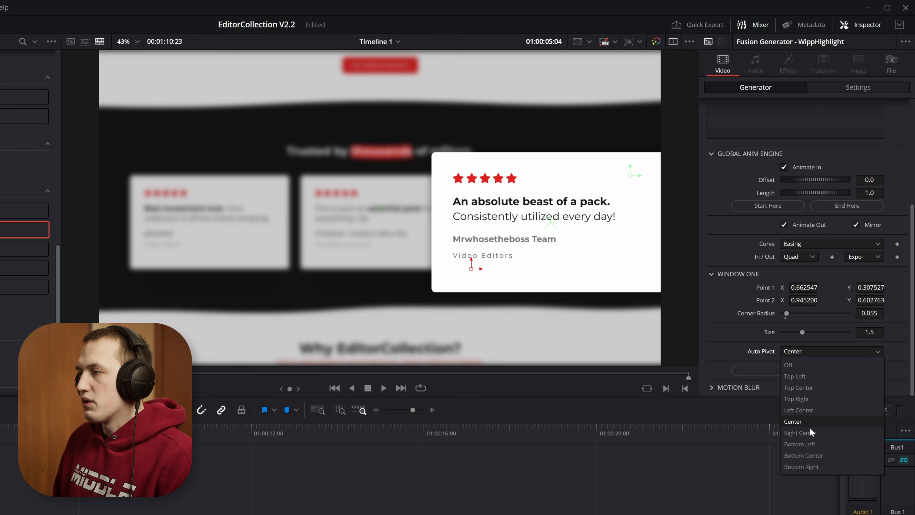
{"action": "left_click", "coordinate": [806, 433]}
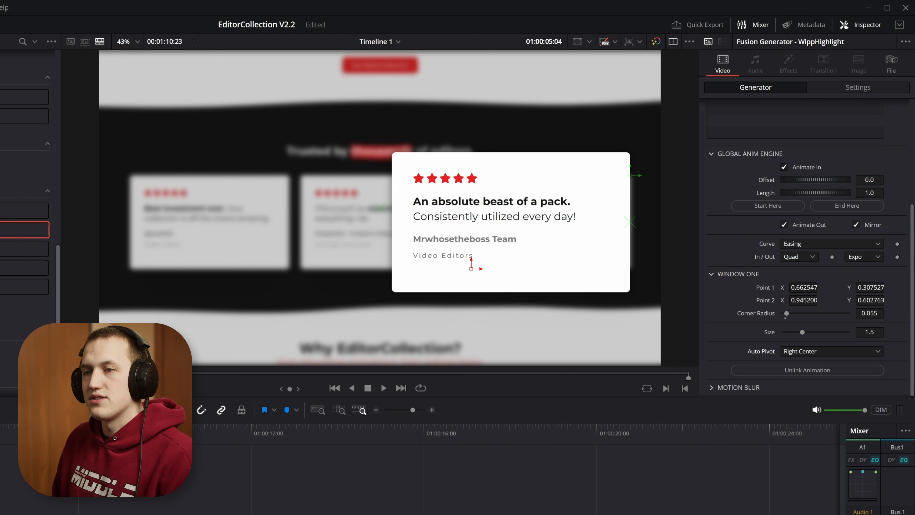
{"action": "key", "text": "Up"}
{"action": "key", "text": "space"}
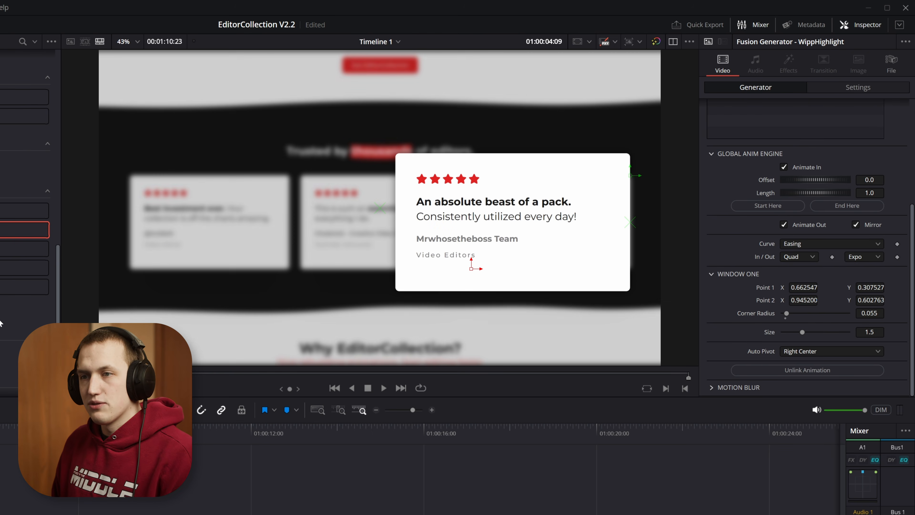
{"action": "key", "text": "Up"}
{"action": "key", "text": "space"}
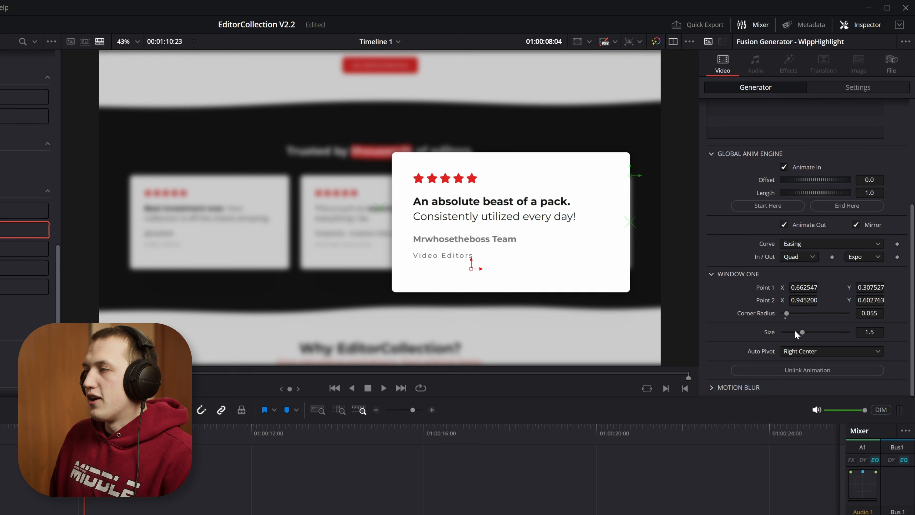
- Turn Auto Pivot off, move the pivot point freely onto the card, and set Auto Pivot back to Center
{"action": "left_click", "coordinate": [804, 351]}
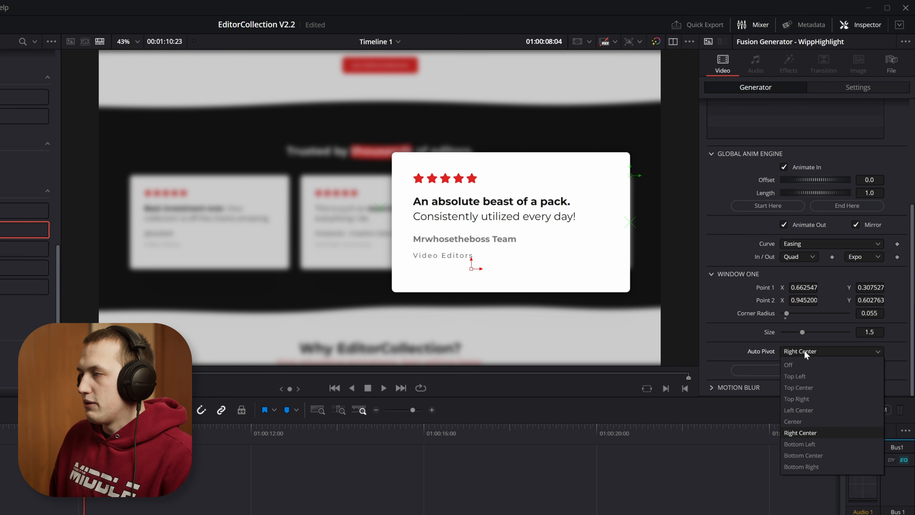
{"action": "left_click", "coordinate": [817, 365]}
{"action": "scroll", "coordinate": [810, 343], "scroll_direction": "down", "scroll_amount": 1}
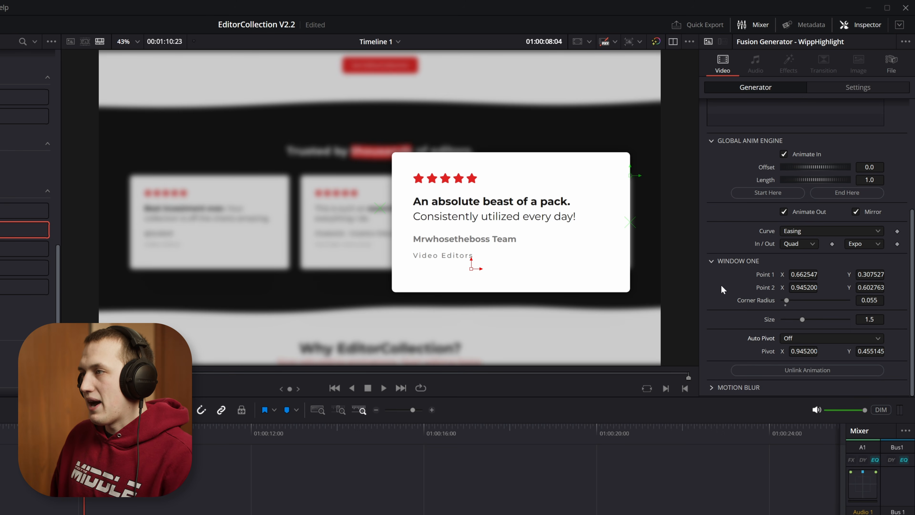
{"action": "left_click_drag", "start_coordinate": [630, 224], "coordinate": [573, 214]}
{"action": "left_click", "coordinate": [836, 338]}
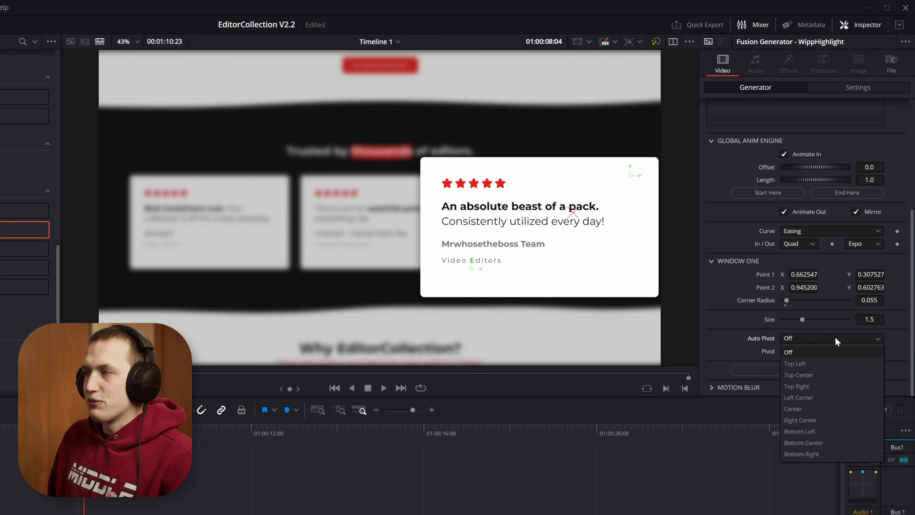
{"action": "left_click", "coordinate": [800, 419]}
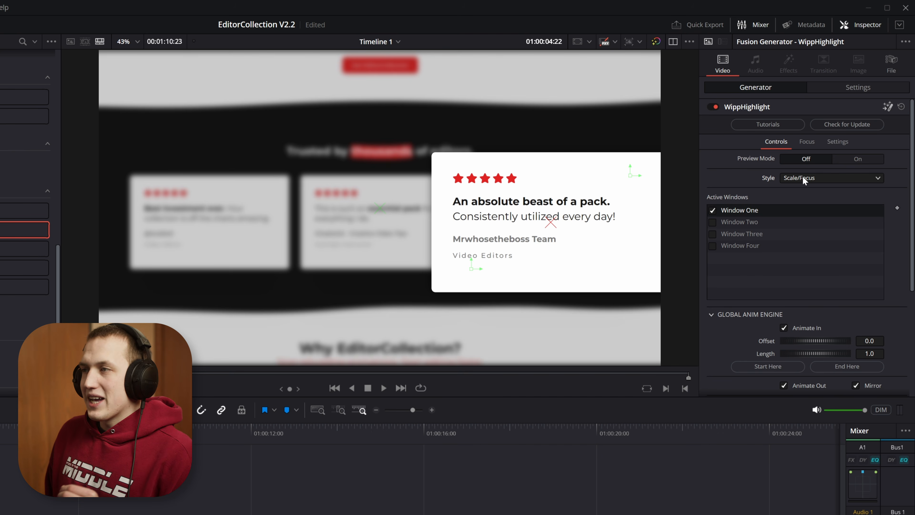
- Change the WippHighlight style to Center/Focus and play back the effect
{"action": "left_click", "coordinate": [801, 177]}
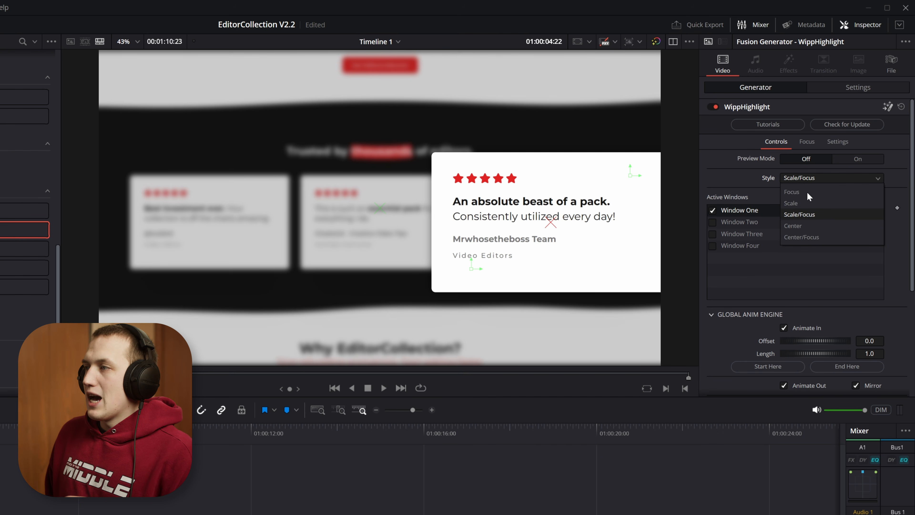
{"action": "left_click", "coordinate": [811, 237]}
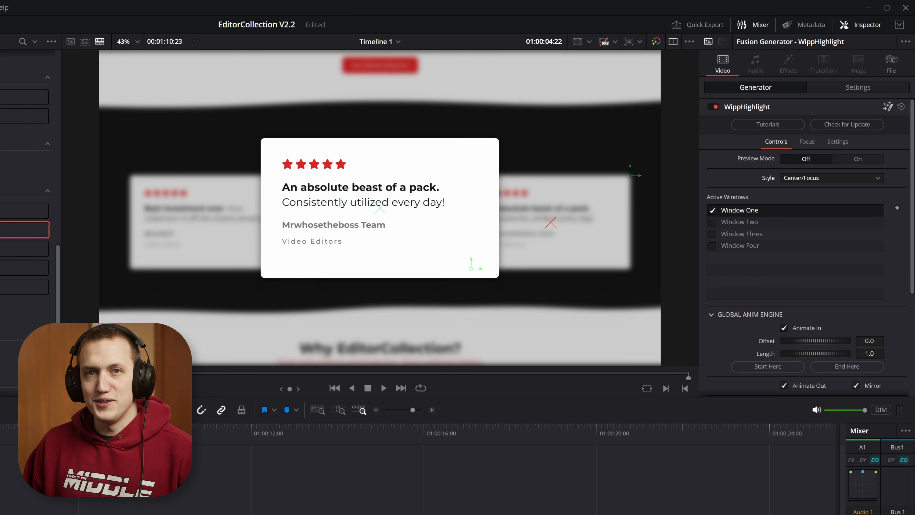
{"action": "key", "text": "space"}
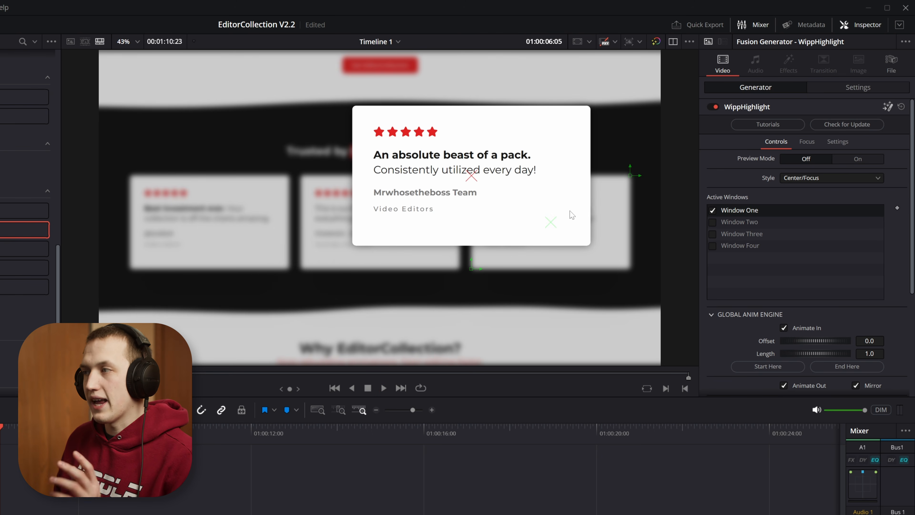
- Reposition the enlarged card freely over the upper middle of the page and set its Size to about 2.244
{"action": "scroll", "coordinate": [798, 265], "scroll_direction": "down", "scroll_amount": 5}
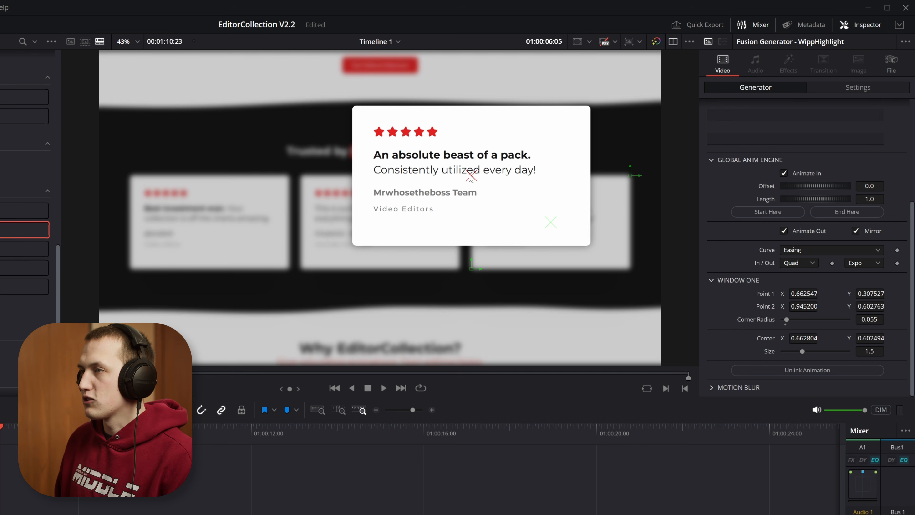
{"action": "left_click_drag", "start_coordinate": [470, 177], "coordinate": [440, 183]}
{"action": "left_click_drag", "start_coordinate": [802, 351], "coordinate": [811, 351]}
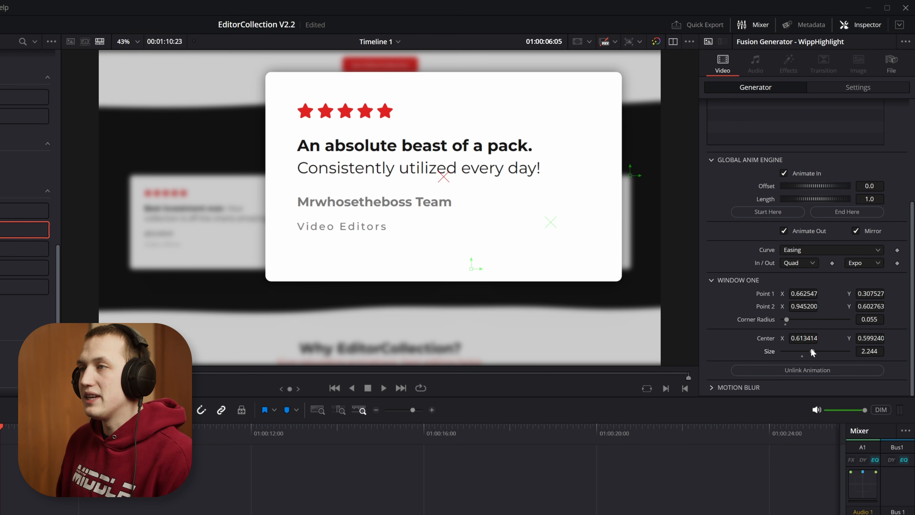
- Reset Window One's Center to 0.5, 0.5, set its Size to about 2.835, and play back the result
{"action": "double_click", "coordinate": [763, 335]}
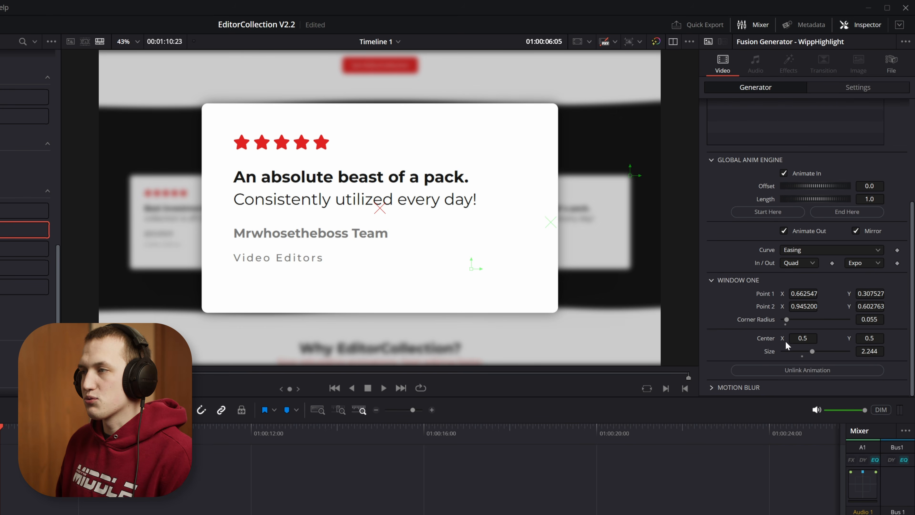
{"action": "left_click_drag", "start_coordinate": [808, 354], "coordinate": [820, 348]}
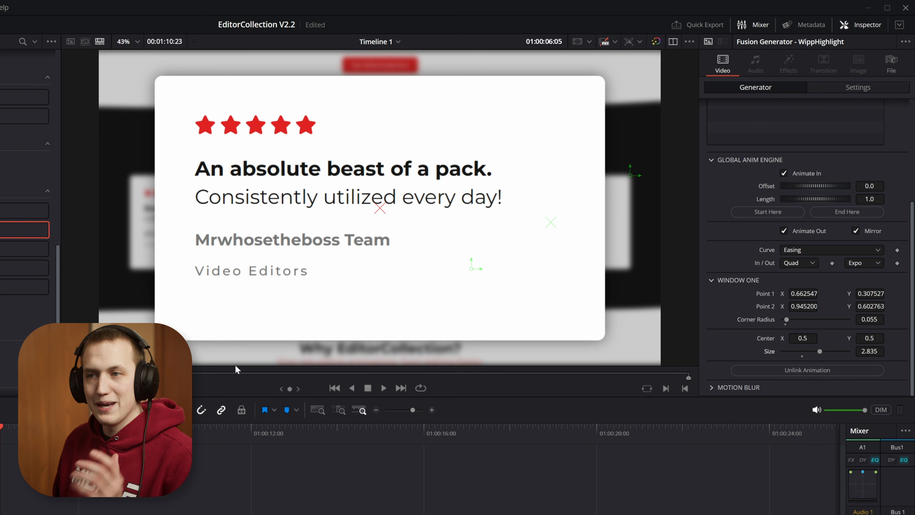
{"action": "key", "text": "space"}
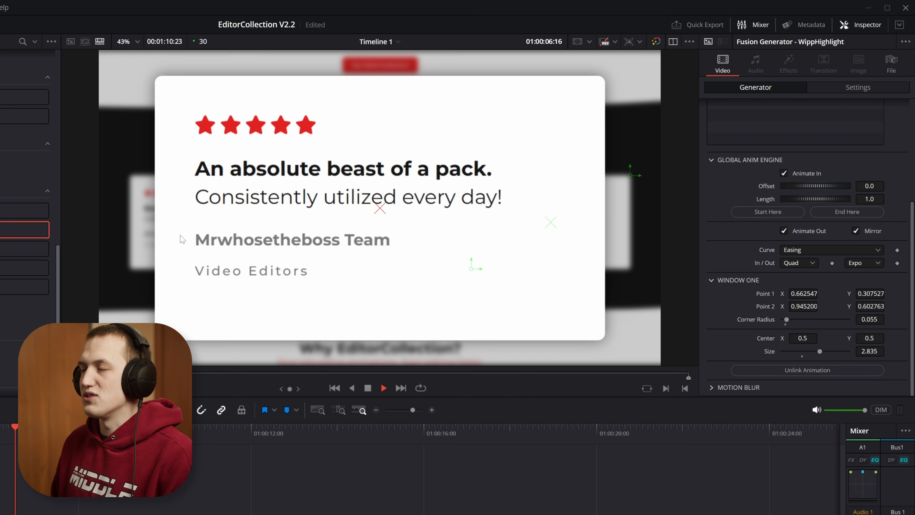
{"action": "key", "text": "space"}
- Turn off Animate Out in the Global Anim Engine and scrub through the end of the WippHighlight clip
{"action": "scroll", "coordinate": [828, 340], "scroll_direction": "up", "scroll_amount": 3}
{"action": "scroll", "coordinate": [829, 342], "scroll_direction": "up", "scroll_amount": 3}
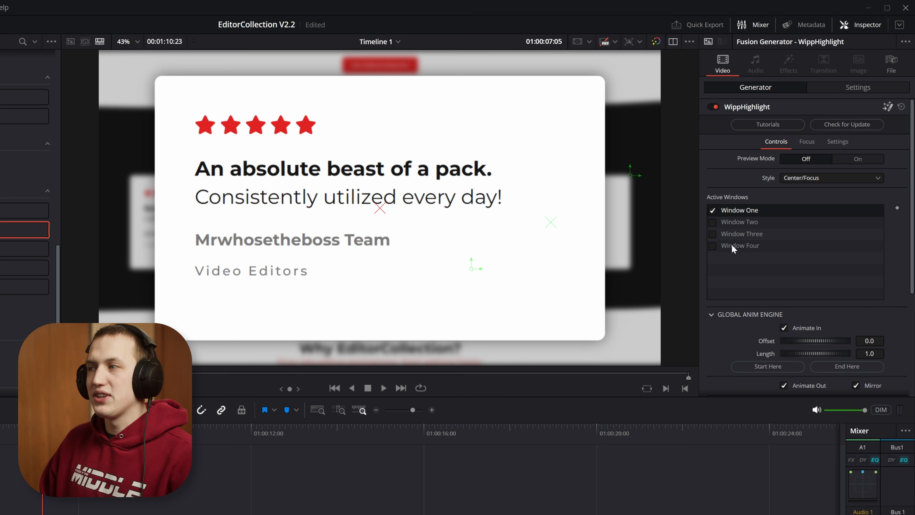
{"action": "scroll", "coordinate": [815, 212], "scroll_direction": "down", "scroll_amount": 3}
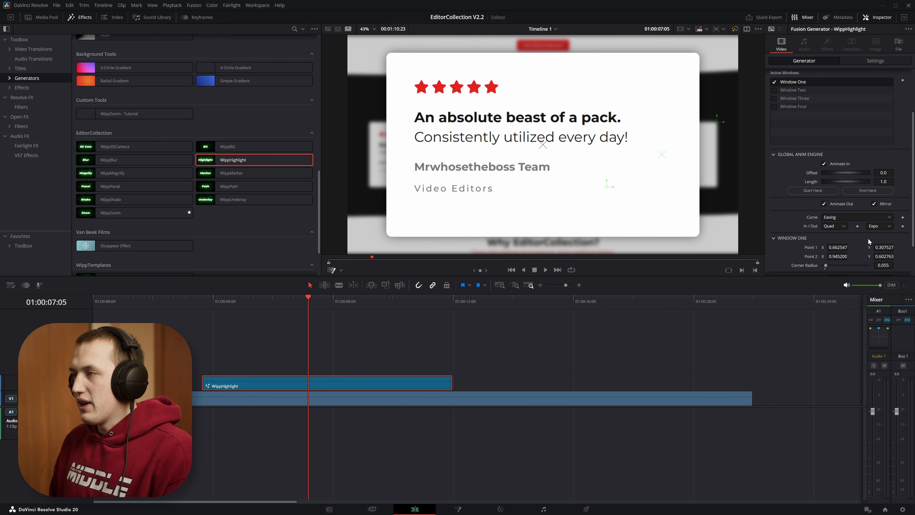
{"action": "left_click", "coordinate": [839, 204]}
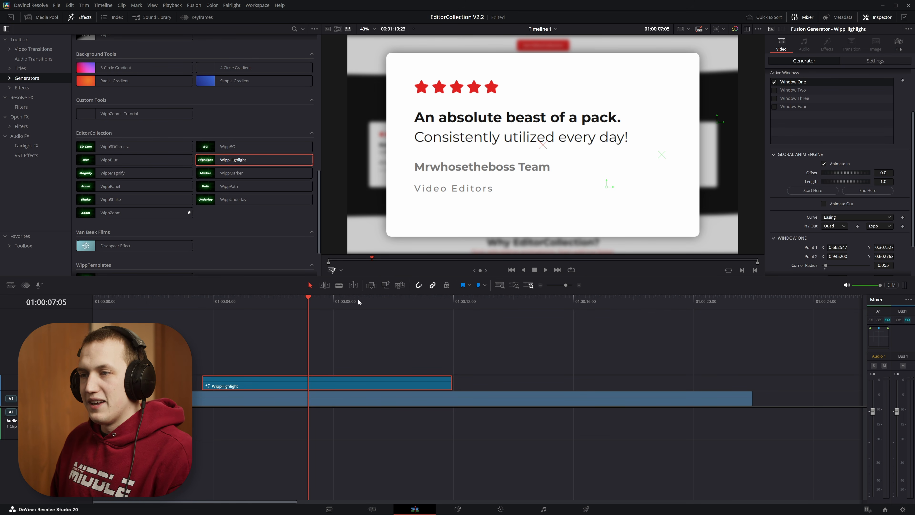
{"action": "left_click_drag", "start_coordinate": [378, 299], "coordinate": [438, 300]}
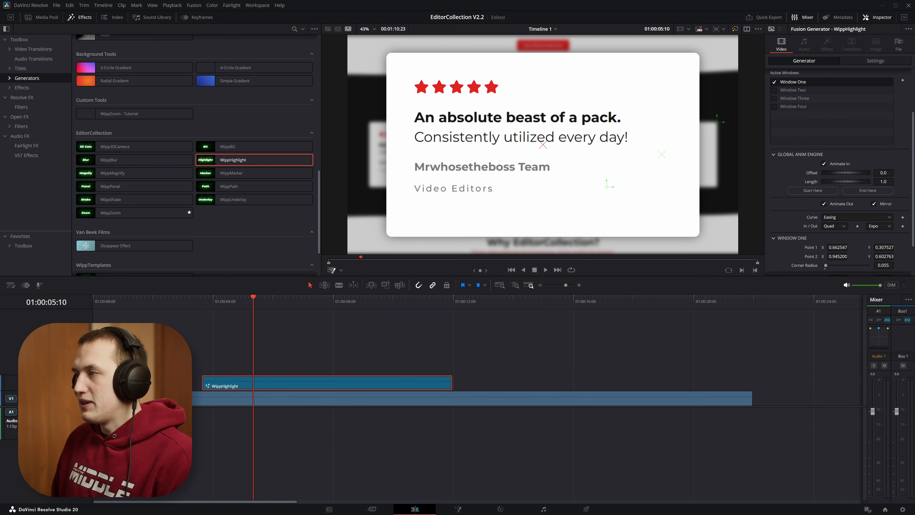
- Set the Animate In Length to 2.0 and play back the highlight from before the clip's start
{"action": "left_click", "coordinate": [544, 351]}
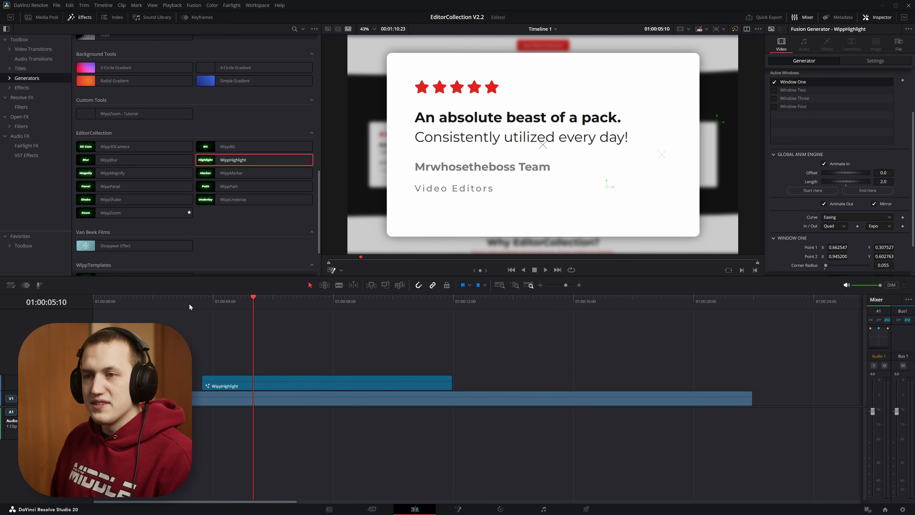
{"action": "left_click", "coordinate": [195, 300]}
{"action": "key", "text": "space"}
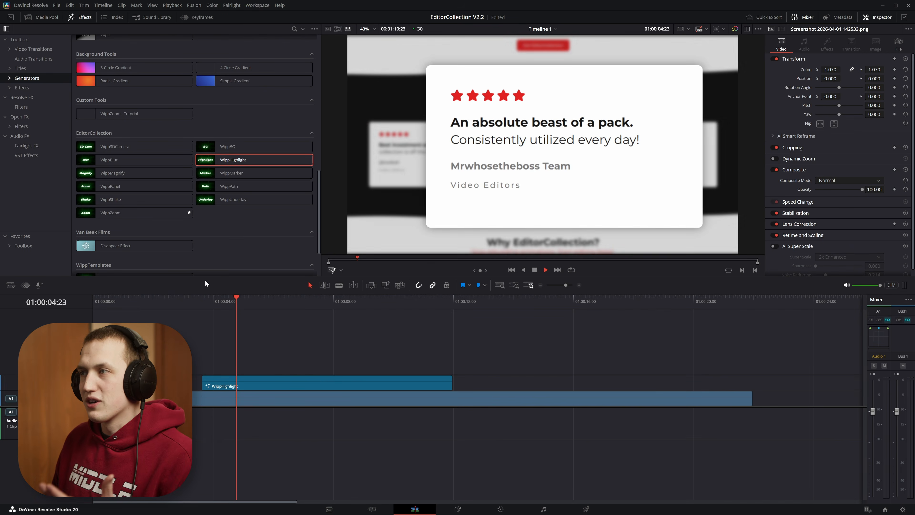
{"action": "left_click", "coordinate": [325, 383]}
{"action": "key", "text": "space"}
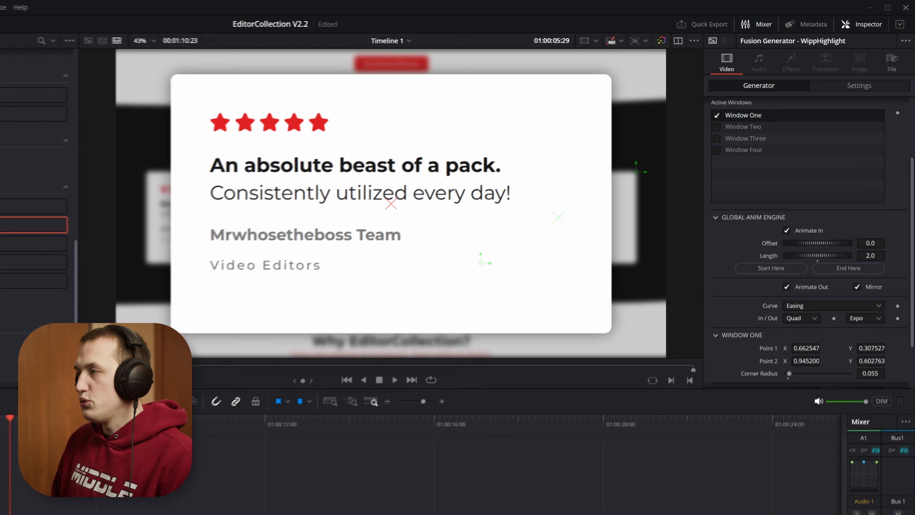
- Turn off Mirror and set the Animate In start at 01:00:04:15 and its end at 01:00:07:23
{"action": "left_click", "coordinate": [868, 291]}
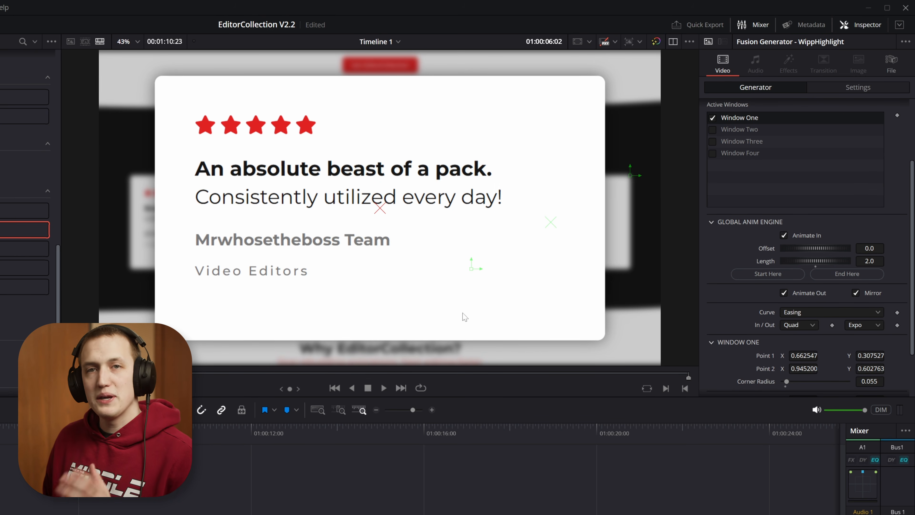
{"action": "left_click_drag", "start_coordinate": [223, 329], "coordinate": [228, 308]}
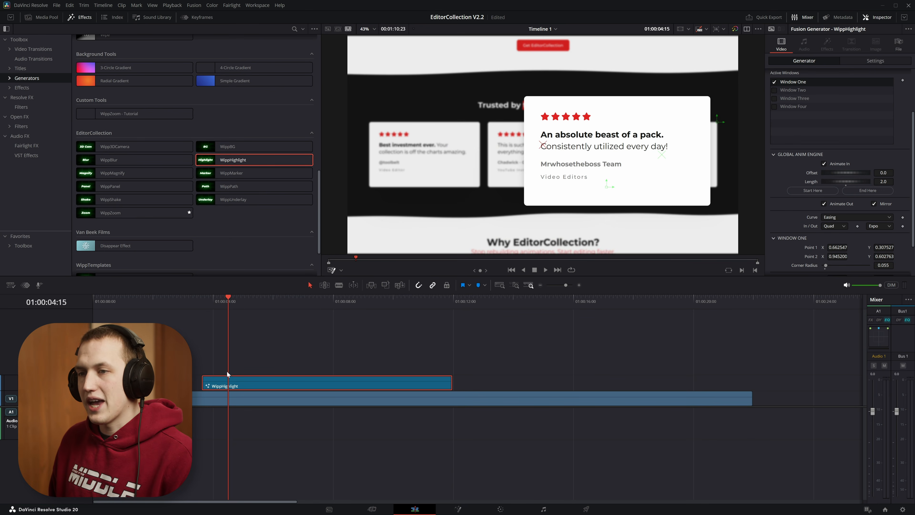
{"action": "left_click", "coordinate": [813, 192]}
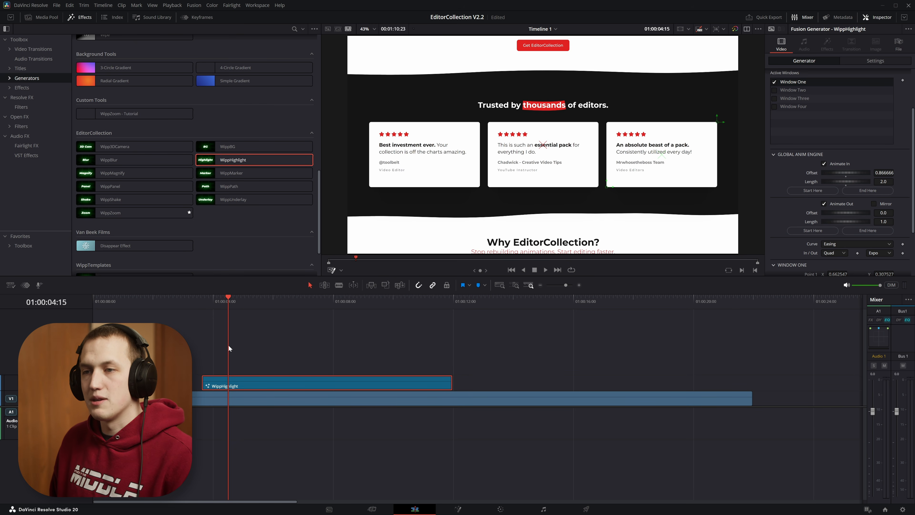
{"action": "left_click_drag", "start_coordinate": [231, 296], "coordinate": [326, 296]}
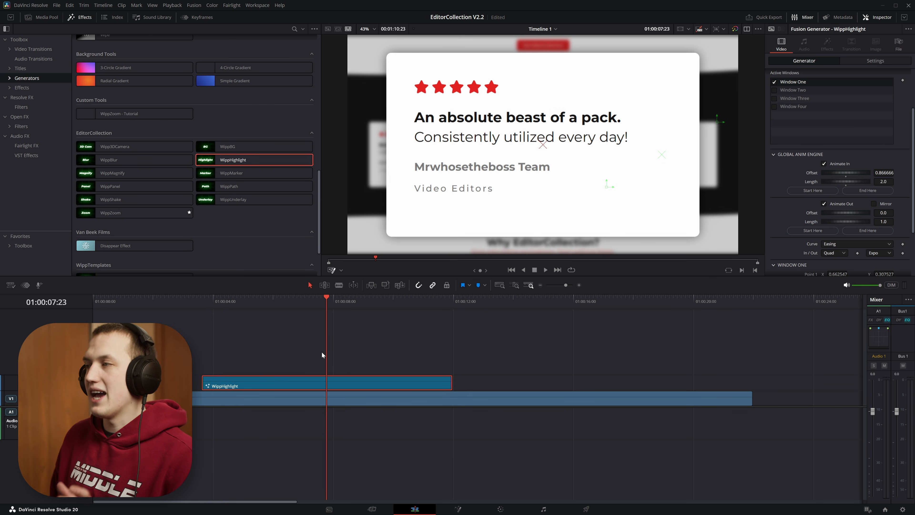
{"action": "left_click", "coordinate": [891, 190]}
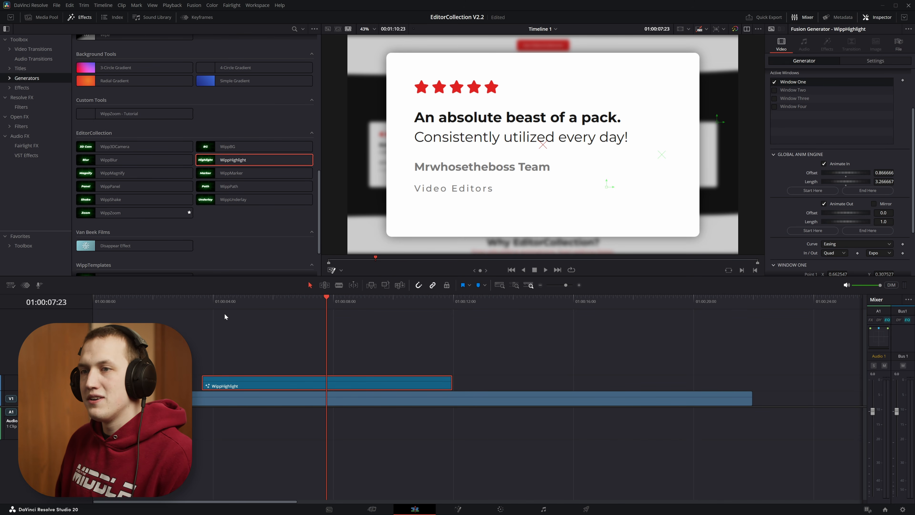
- Play back the highlight clip to check the custom Animate In timing
{"action": "left_click", "coordinate": [233, 299]}
{"action": "key", "text": "space"}
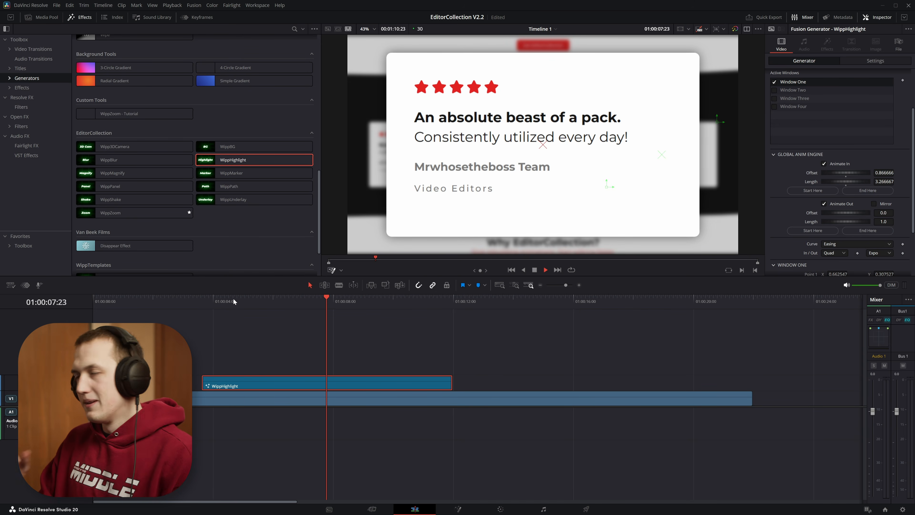
{"action": "key", "text": "space"}
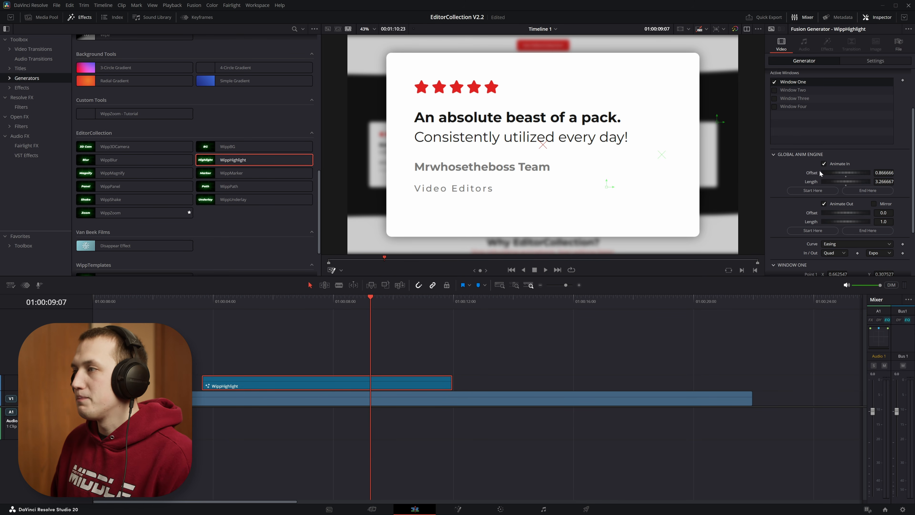
- Reset the Global Anim Engine's Animate In Offset to 0.0 and set its Length to 2.0
{"action": "double_click", "coordinate": [811, 173]}
{"action": "left_click", "coordinate": [883, 182]}
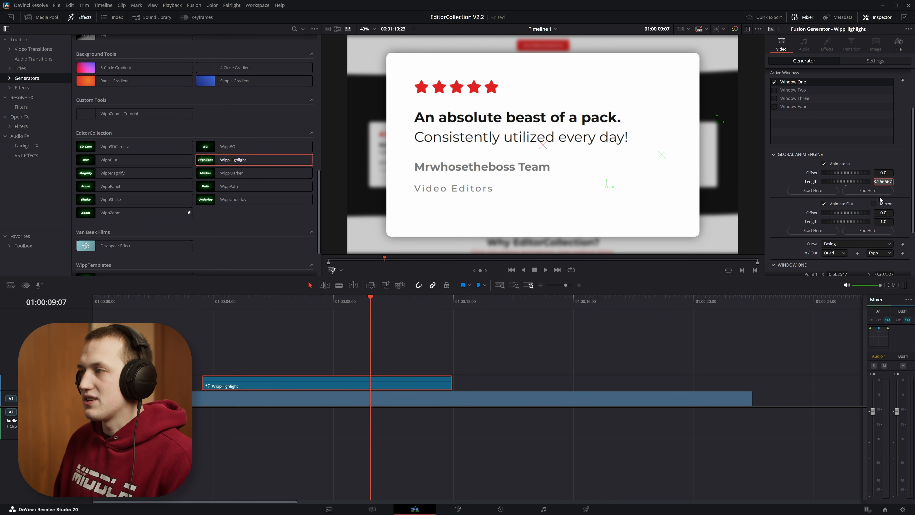
{"action": "type", "text": "2"}
{"action": "key", "text": "Return"}
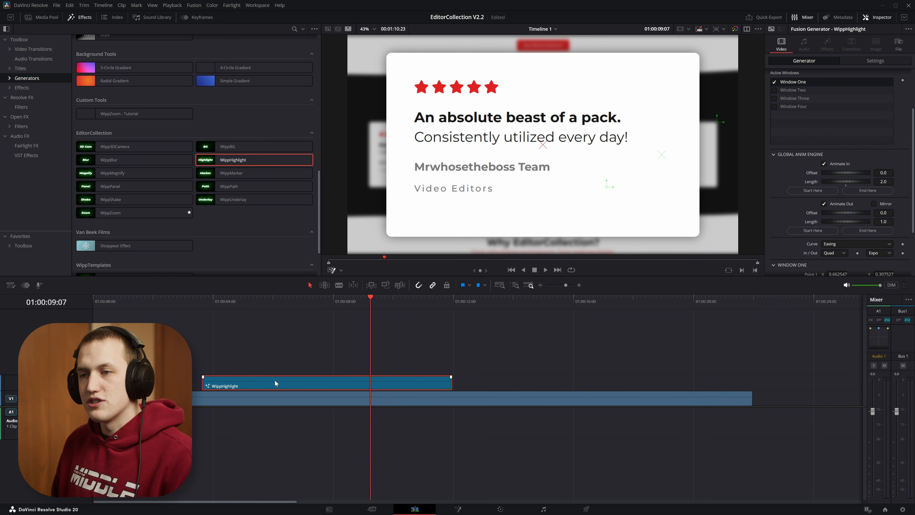
- Move the WippHighlight clip to start at about 01:00:05:00 and trim its end to shorten it
{"action": "left_click_drag", "start_coordinate": [263, 381], "coordinate": [302, 381]}
{"action": "left_click_drag", "start_coordinate": [492, 384], "coordinate": [466, 390]}
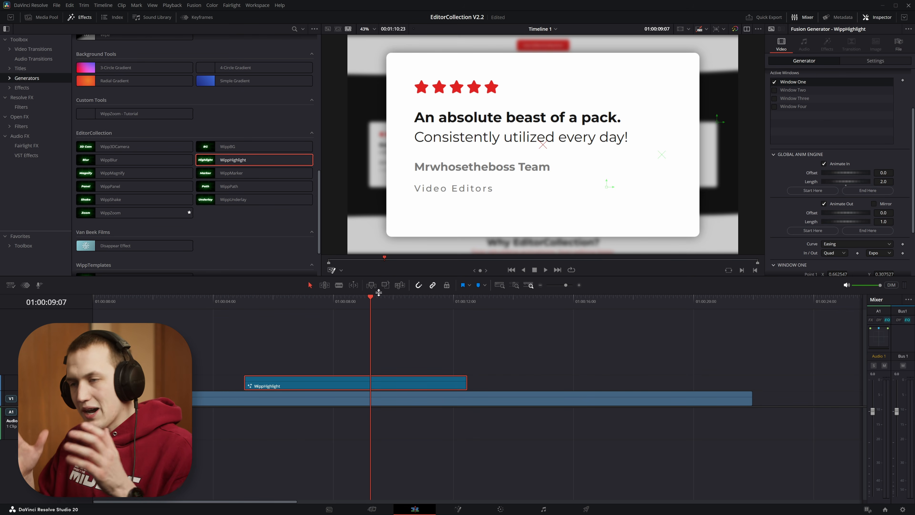
{"action": "left_click", "coordinate": [308, 369]}
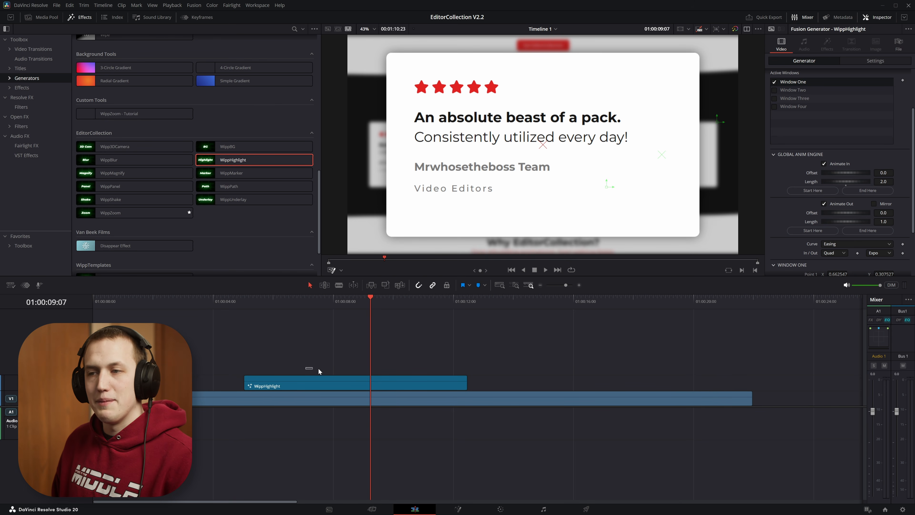
{"action": "left_click_drag", "start_coordinate": [311, 373], "coordinate": [491, 374]}
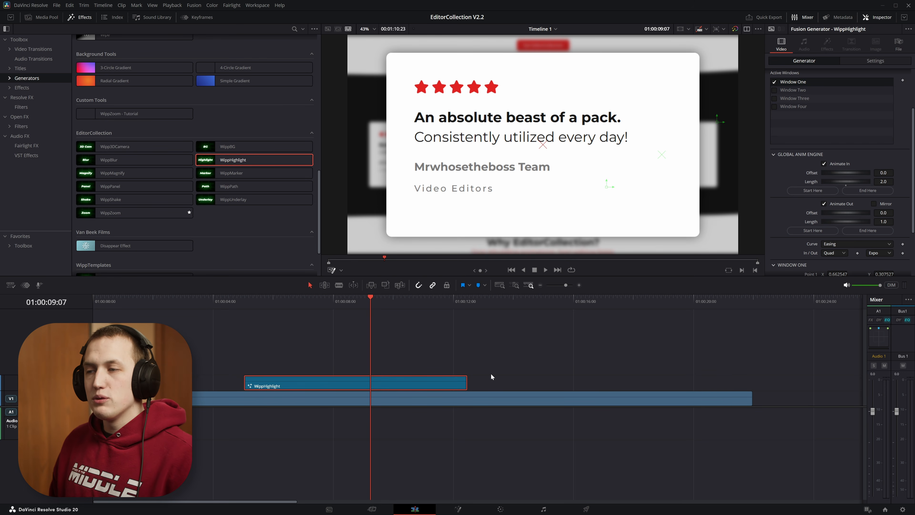
{"action": "left_click", "coordinate": [444, 393]}
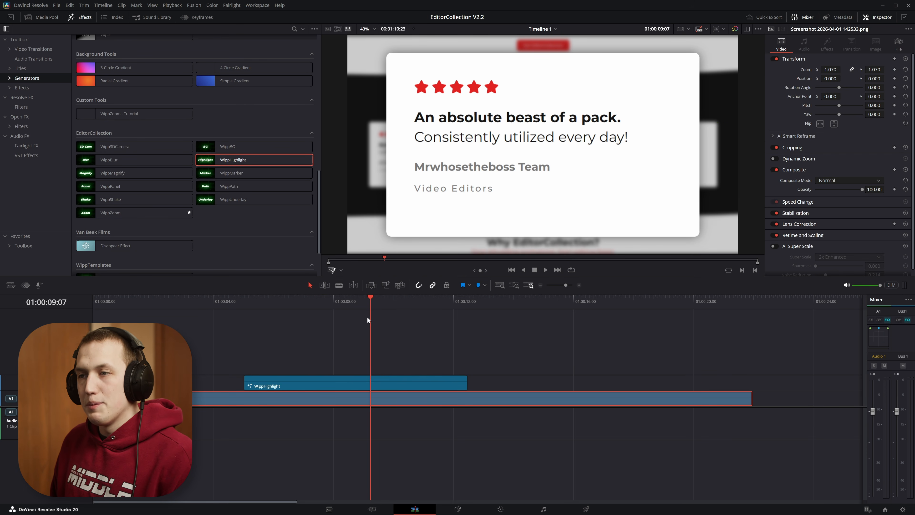
{"action": "left_click_drag", "start_coordinate": [367, 316], "coordinate": [503, 330]}
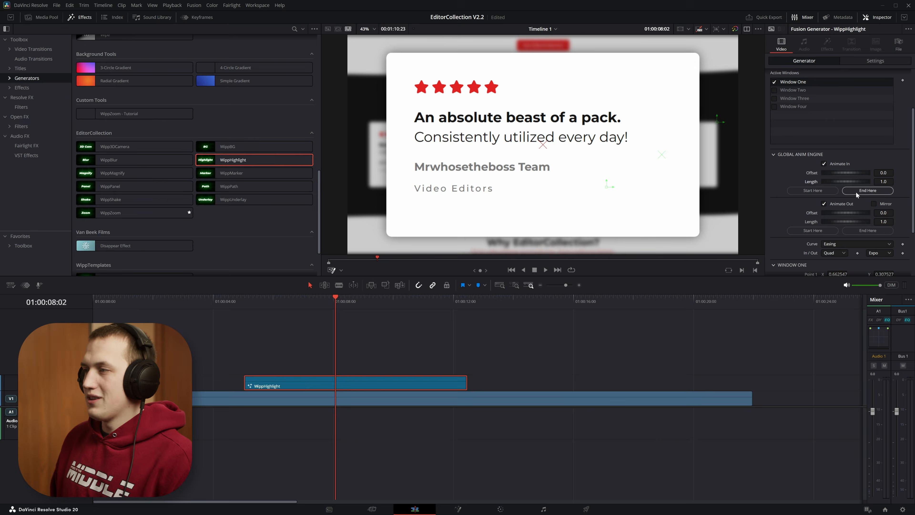
- Turn on Mirror for Animate Out and set Window One's Size to 1.5 and Center X to 0.75
{"action": "left_click", "coordinate": [873, 204]}
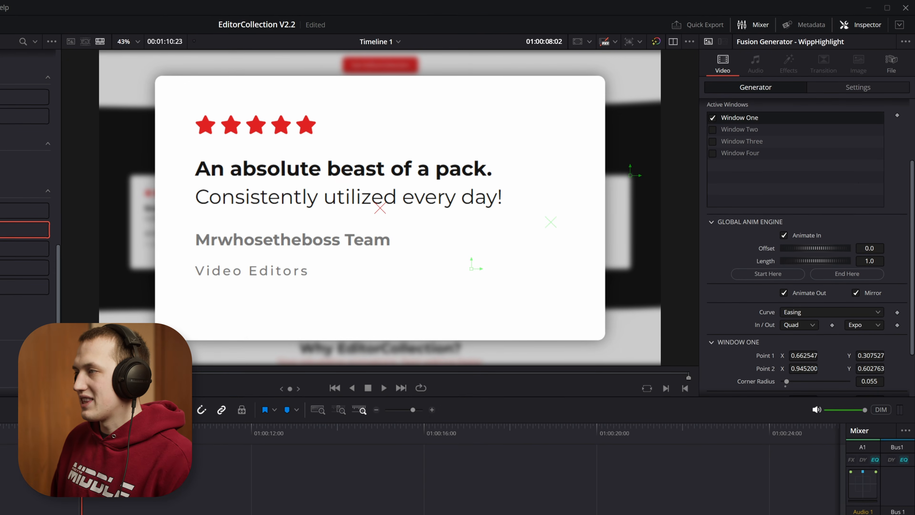
{"action": "scroll", "coordinate": [805, 314], "scroll_direction": "up", "scroll_amount": 3}
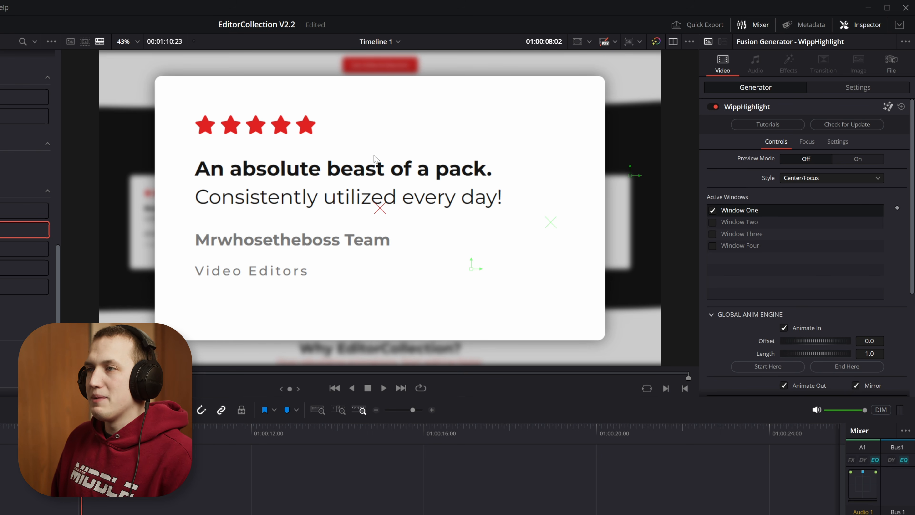
{"action": "scroll", "coordinate": [823, 311], "scroll_direction": "down", "scroll_amount": 5}
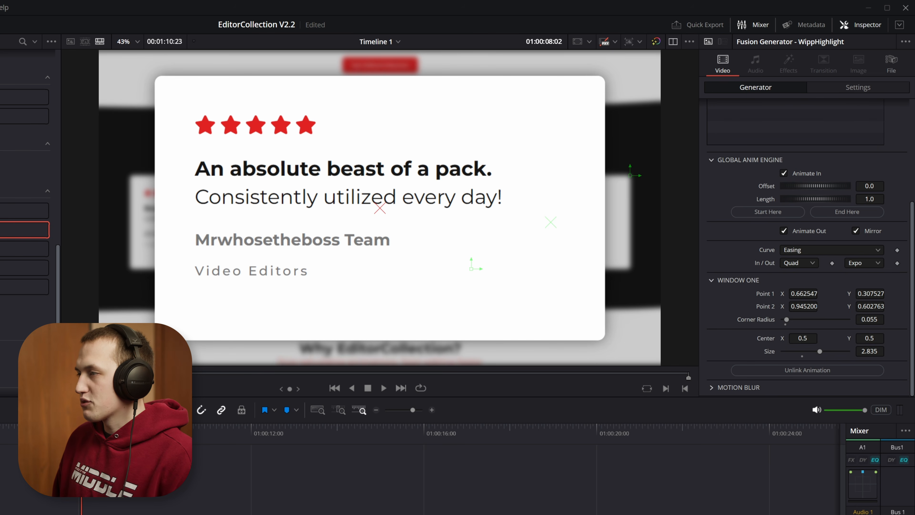
{"action": "left_click", "coordinate": [877, 351]}
{"action": "left_click", "coordinate": [801, 356]}
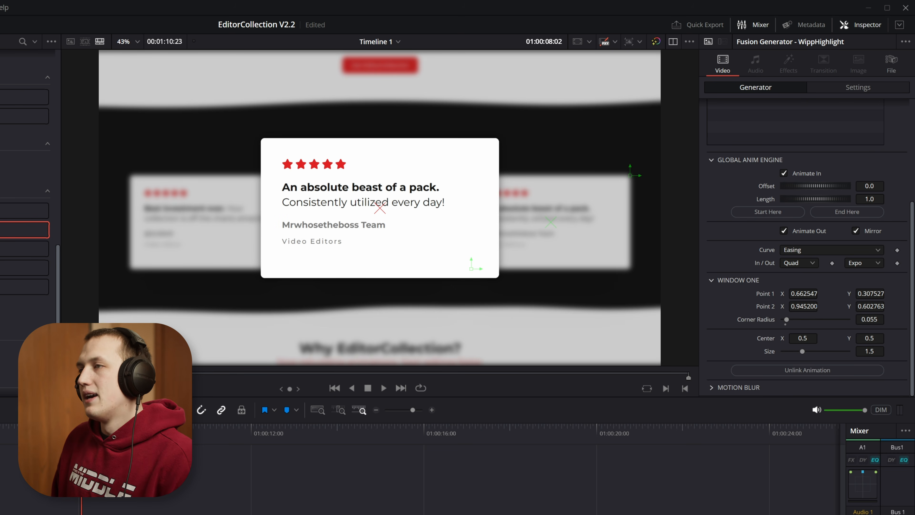
{"action": "left_click_drag", "start_coordinate": [802, 337], "coordinate": [879, 337]}
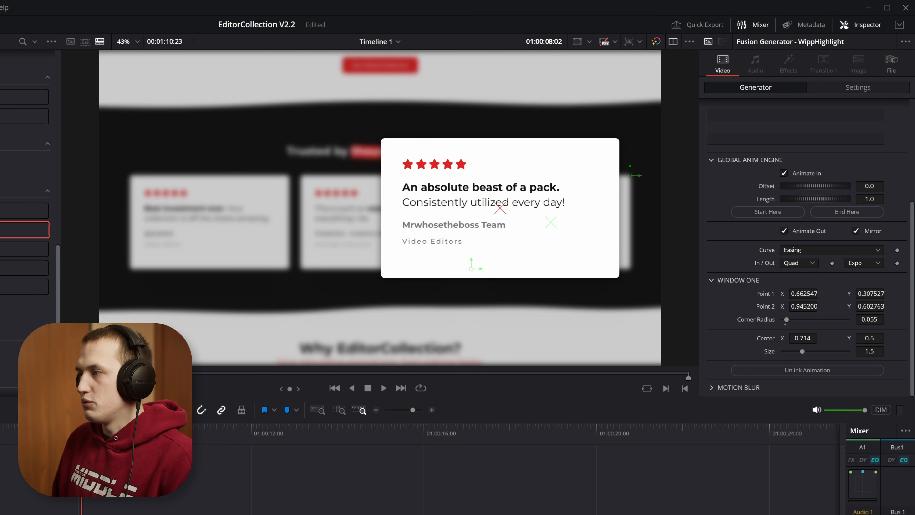
{"action": "left_click_drag", "start_coordinate": [802, 337], "coordinate": [815, 338]}
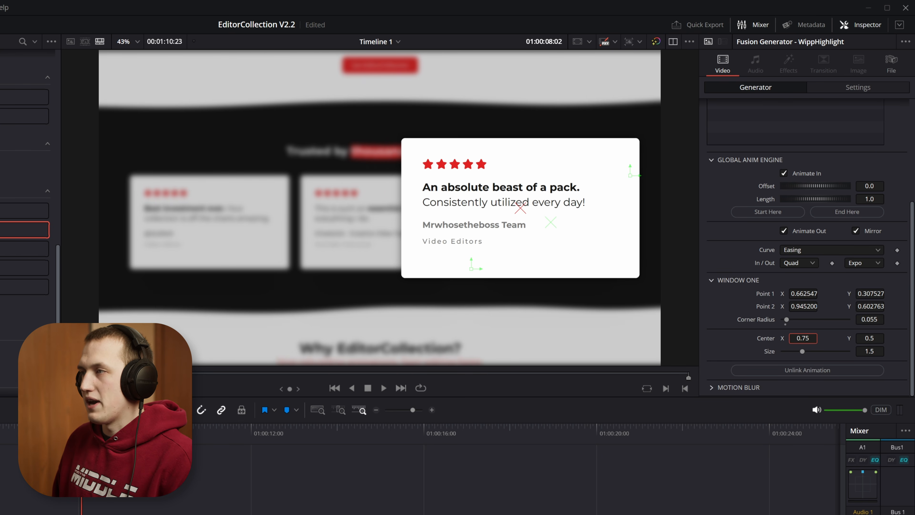
- Activate Window Two in Preview Mode and fit its two corner points to the "Best investment ever" card
{"action": "scroll", "coordinate": [783, 248], "scroll_direction": "up", "scroll_amount": 5}
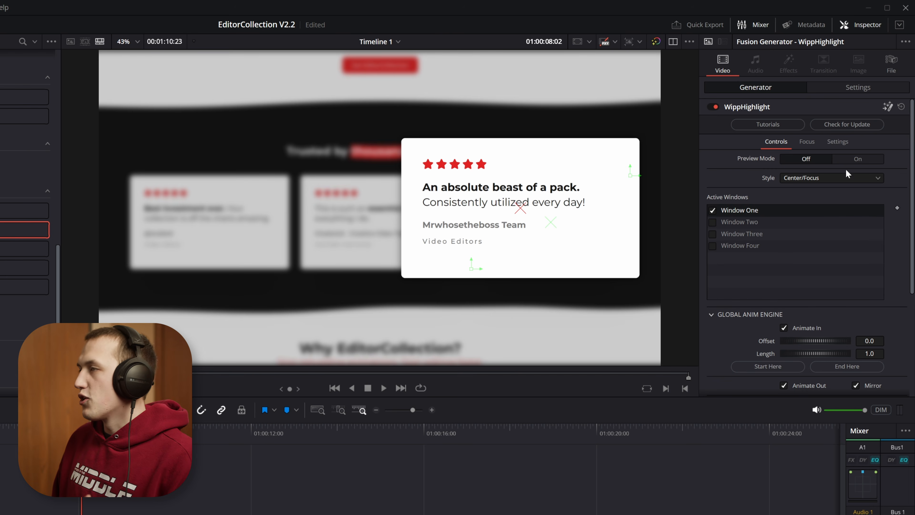
{"action": "left_click", "coordinate": [855, 159]}
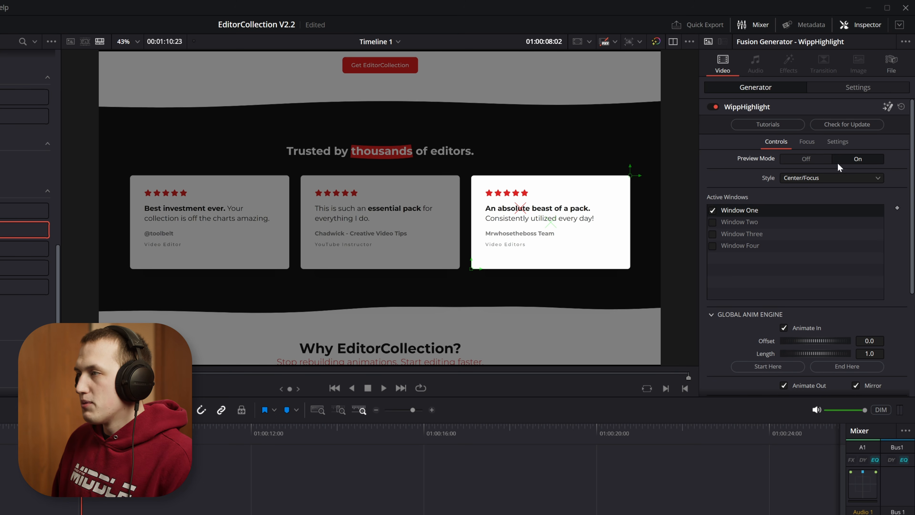
{"action": "left_click", "coordinate": [709, 222]}
{"action": "left_click_drag", "start_coordinate": [290, 115], "coordinate": [301, 173]}
{"action": "scroll", "coordinate": [290, 176], "scroll_direction": "up", "scroll_amount": 8}
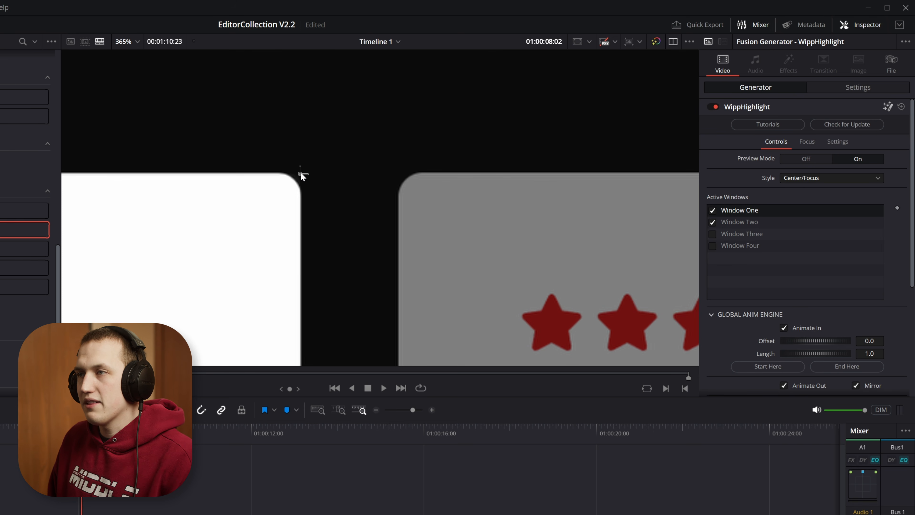
{"action": "left_click_drag", "start_coordinate": [344, 153], "coordinate": [296, 301]}
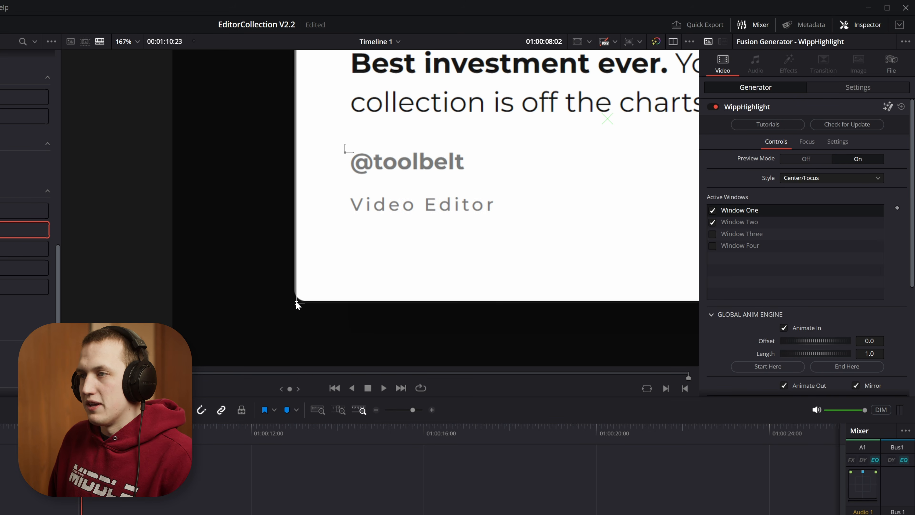
{"action": "key", "text": "shift+z"}
- Set Window Two's Corner Radius to 0.055 to match Window One
{"action": "scroll", "coordinate": [812, 250], "scroll_direction": "down", "scroll_amount": 5}
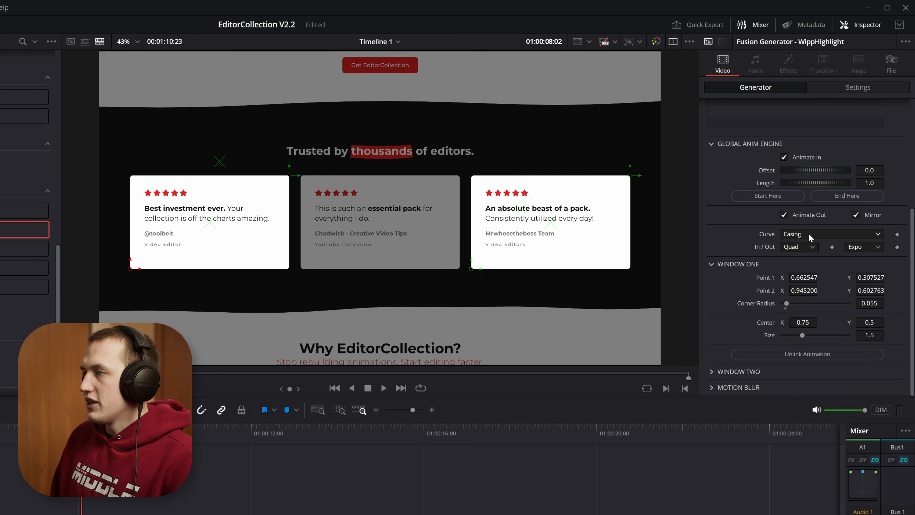
{"action": "left_click", "coordinate": [868, 303]}
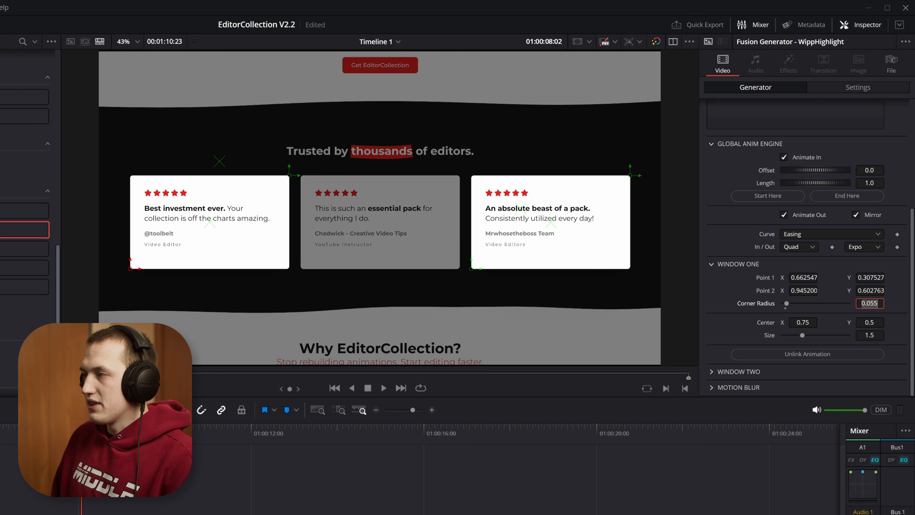
{"action": "left_click", "coordinate": [711, 371]}
{"action": "scroll", "coordinate": [784, 316], "scroll_direction": "down", "scroll_amount": 3}
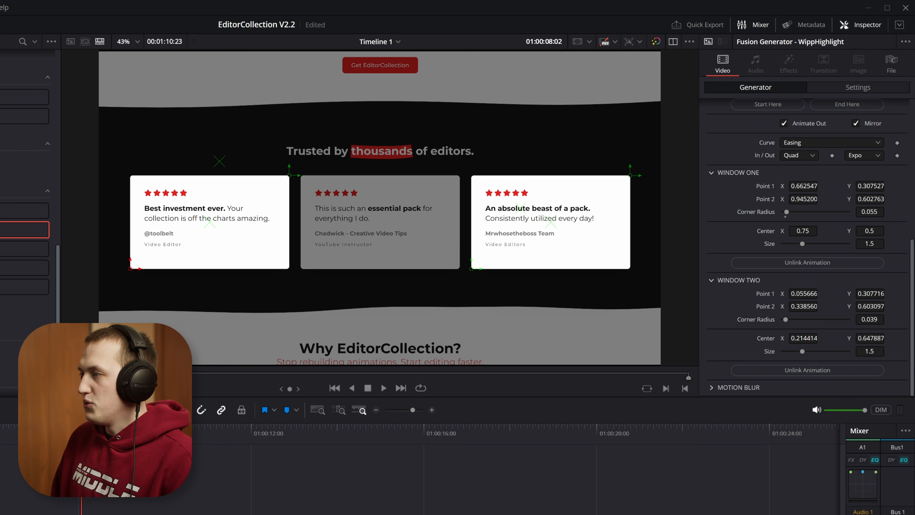
{"action": "double_click", "coordinate": [869, 319]}
{"action": "type", "text": "0.055"}
{"action": "left_click", "coordinate": [897, 319]}
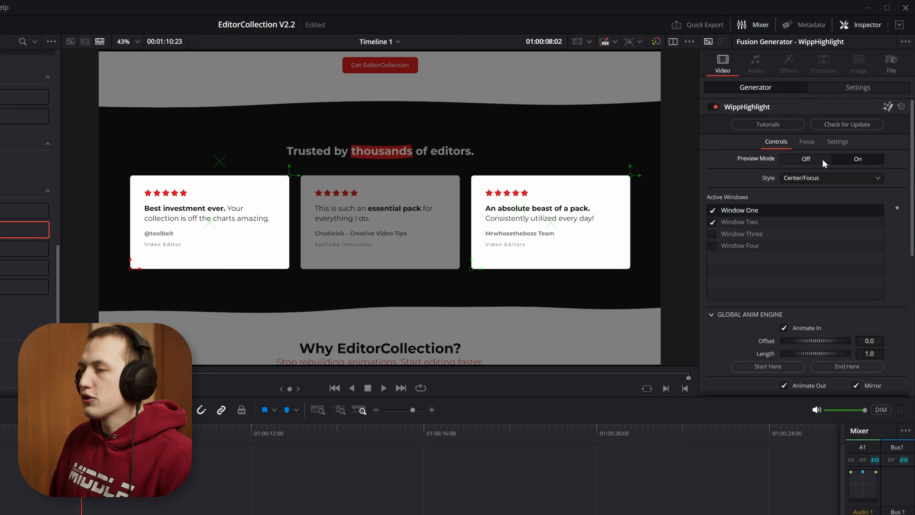
- Turn off Preview Mode, move the Window Two card closer to Window One and set its Center Y to 0.5
{"action": "left_click", "coordinate": [820, 160]}
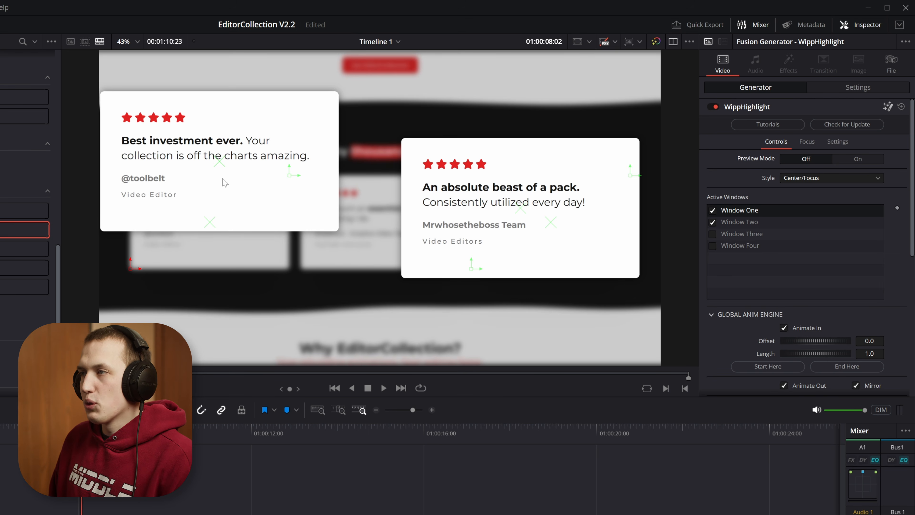
{"action": "left_click_drag", "start_coordinate": [218, 164], "coordinate": [249, 202]}
{"action": "scroll", "coordinate": [832, 260], "scroll_direction": "down", "scroll_amount": 6}
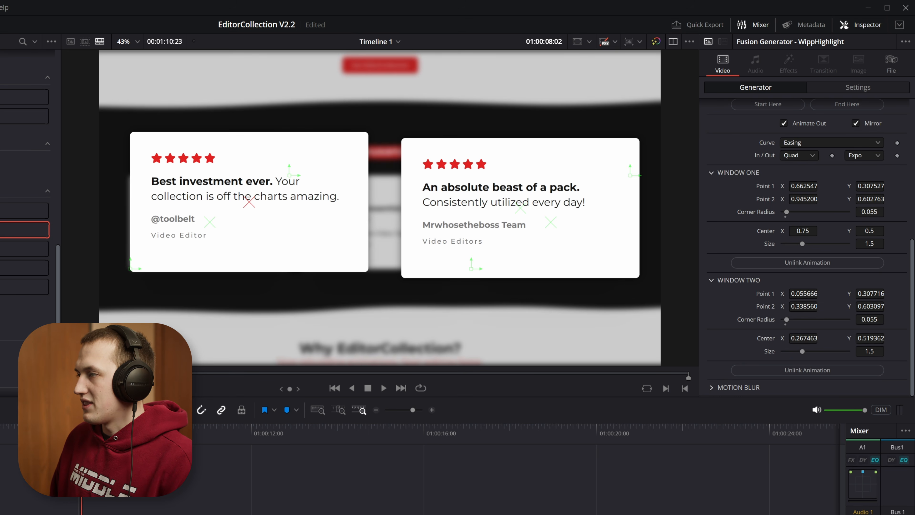
{"action": "left_click", "coordinate": [869, 338]}
{"action": "type", "text": "0.5"}
{"action": "key", "text": "Tab"}
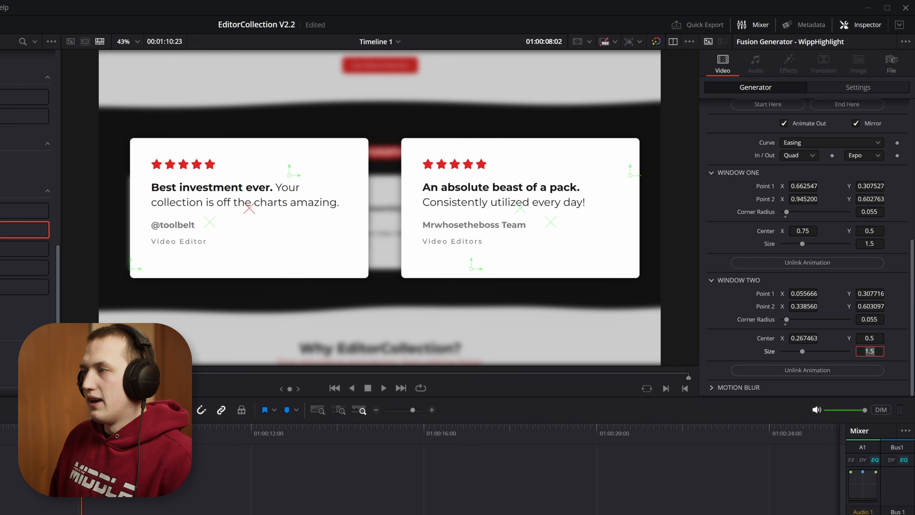
- Adjust the gap between the cards by setting Center X to 0.276 for Window Two and 0.733 for Window One
{"action": "left_click", "coordinate": [803, 338]}
{"action": "type", "text": "0.25"}
{"action": "key", "text": "Tab"}
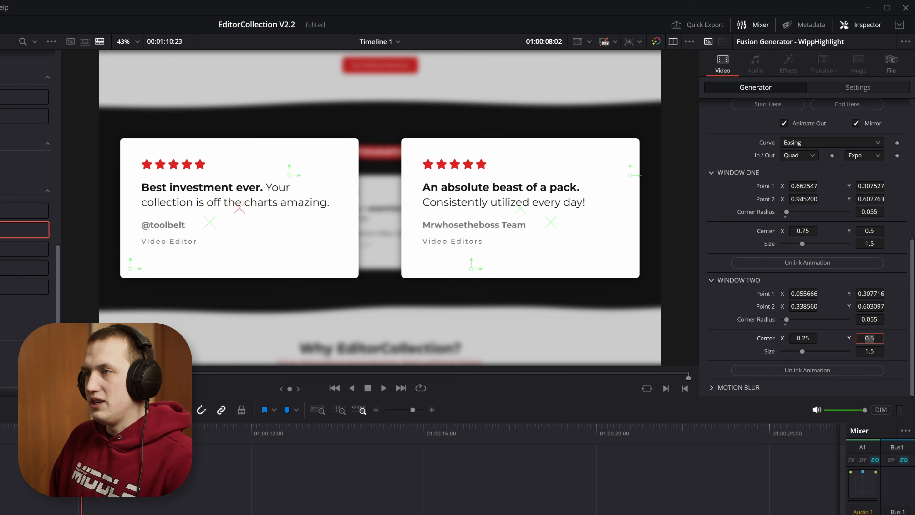
{"action": "left_click_drag", "start_coordinate": [802, 338], "coordinate": [814, 338]}
{"action": "left_click_drag", "start_coordinate": [802, 231], "coordinate": [798, 231]}
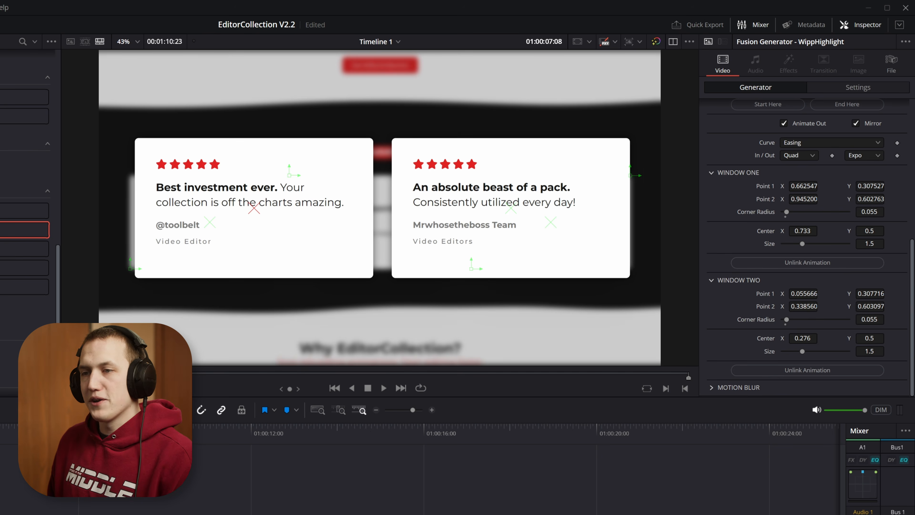
- Play back the highlight clip to check both windows animating together
{"action": "key", "text": "space"}
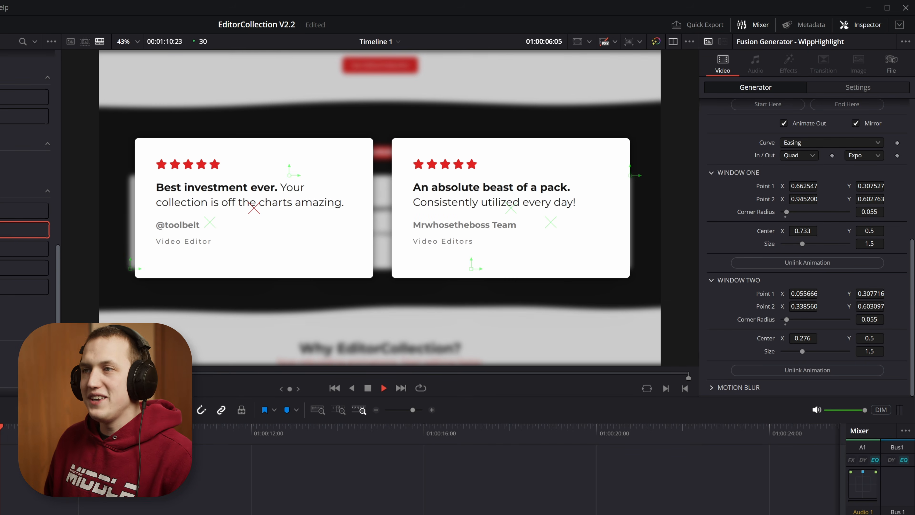
{"action": "scroll", "coordinate": [772, 205], "scroll_direction": "up", "scroll_amount": 10}
{"action": "key", "text": "space"}
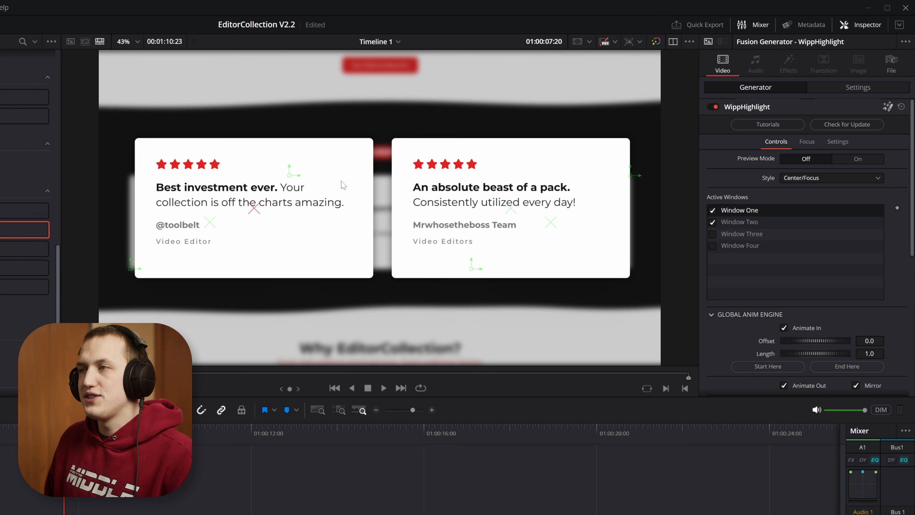
- Try overlapping Window One's card with Window Two's and placing Window Two first in the Active Windows order
{"action": "left_click_drag", "start_coordinate": [511, 208], "coordinate": [445, 224]}
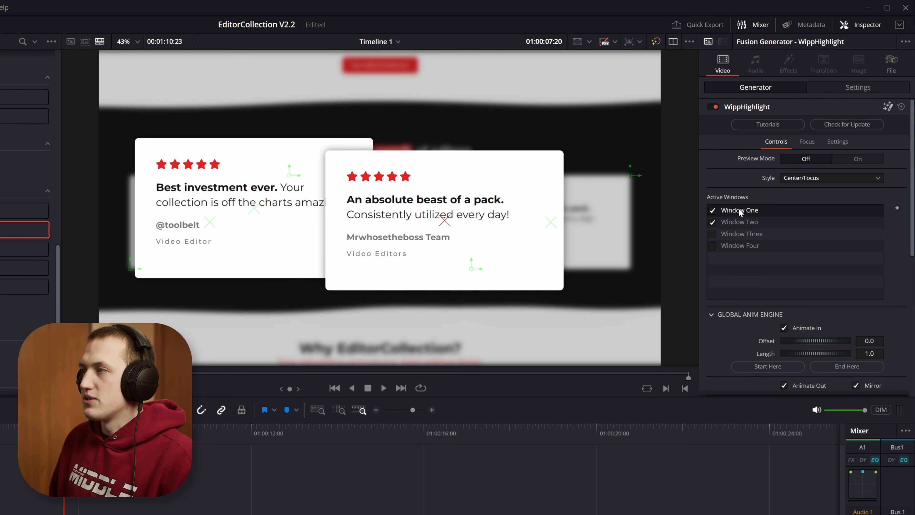
{"action": "left_click_drag", "start_coordinate": [741, 220], "coordinate": [736, 204]}
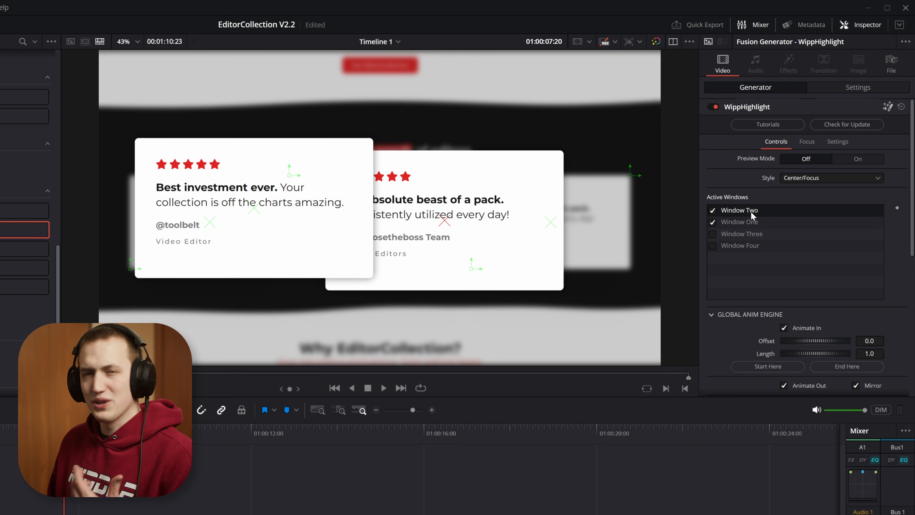
{"action": "left_click_drag", "start_coordinate": [751, 213], "coordinate": [781, 218]}
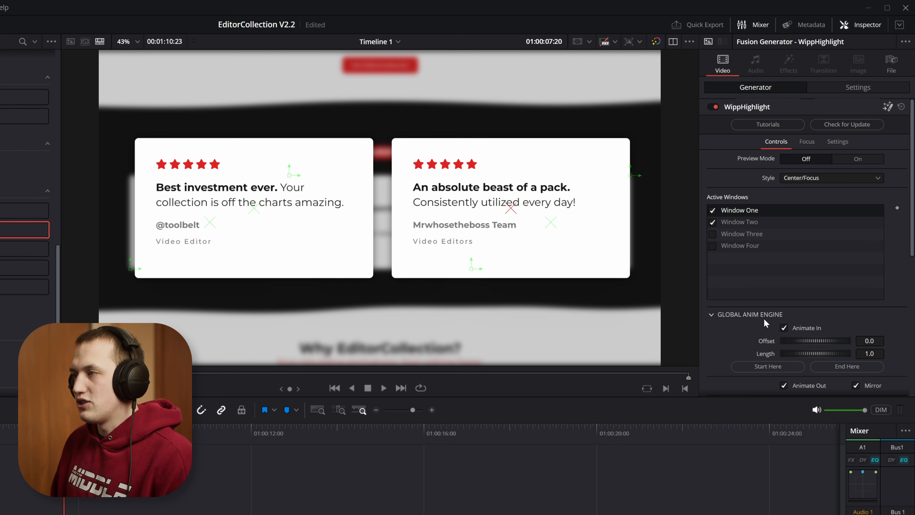
- Lengthen the WippHighlight clip to end near 01:00:17:00 and unlink Window Two's animation from the global engine
{"action": "scroll", "coordinate": [759, 315], "scroll_direction": "down", "scroll_amount": 10}
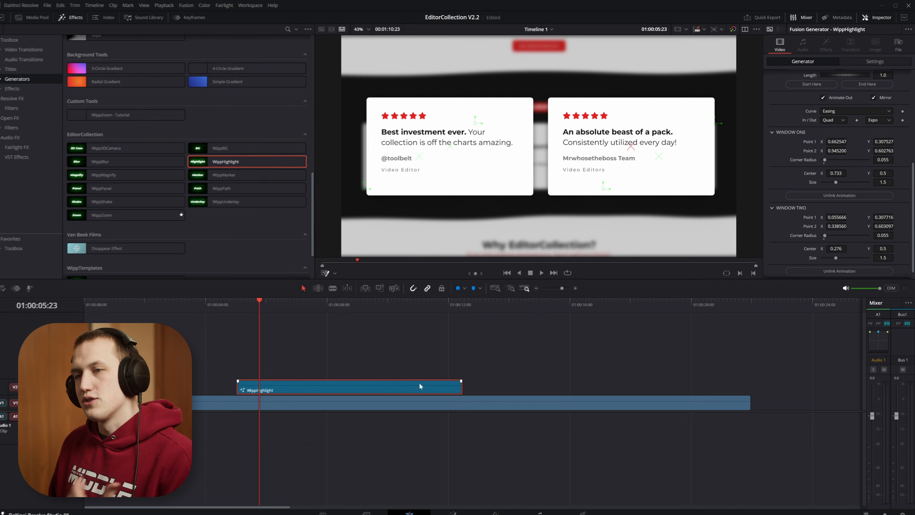
{"action": "left_click_drag", "start_coordinate": [419, 384], "coordinate": [601, 382]}
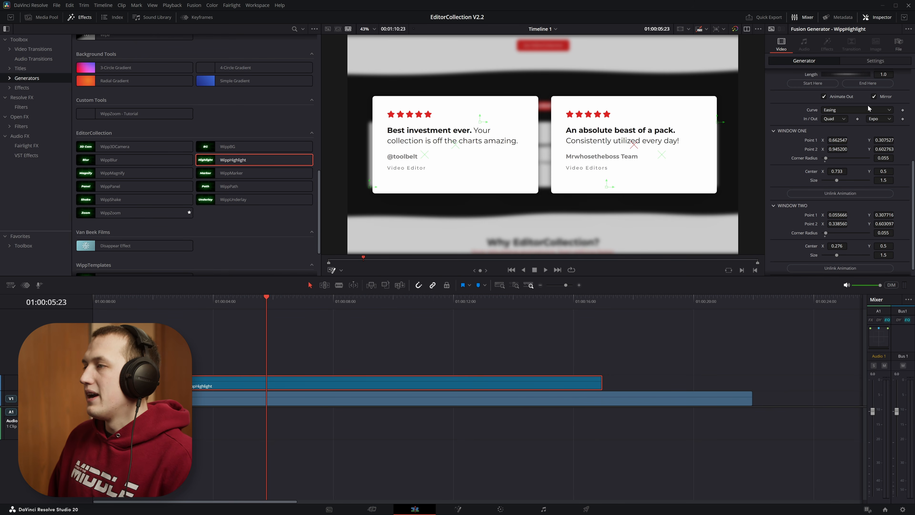
{"action": "scroll", "coordinate": [853, 144], "scroll_direction": "down", "scroll_amount": 1}
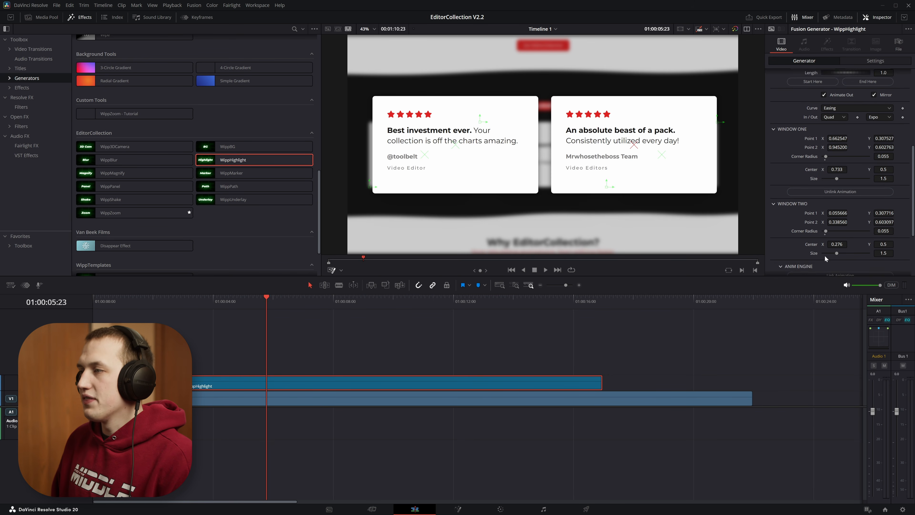
{"action": "left_click", "coordinate": [824, 257]}
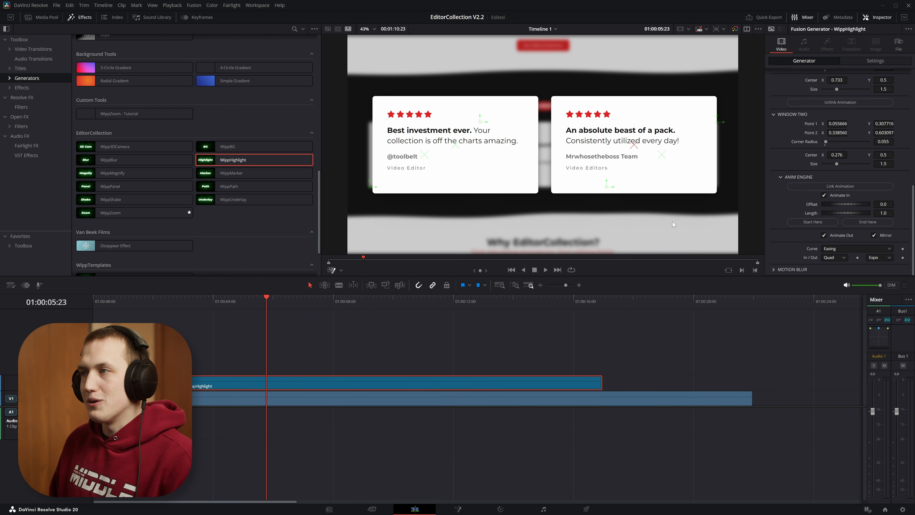
- Start Window Two's Animate In at 01:00:06:17 with its Mirror off and play back the staggered highlight from the beginning
{"action": "left_click_drag", "start_coordinate": [177, 299], "coordinate": [288, 378]}
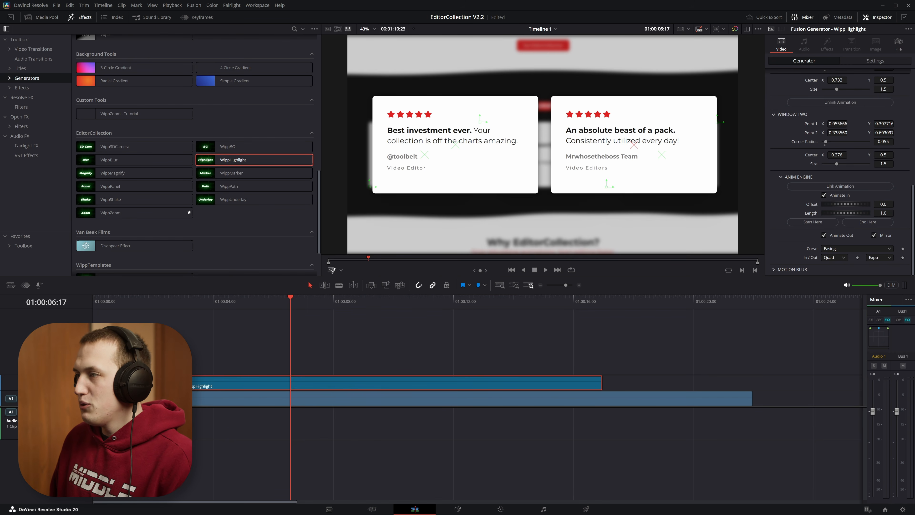
{"action": "left_click", "coordinate": [815, 221]}
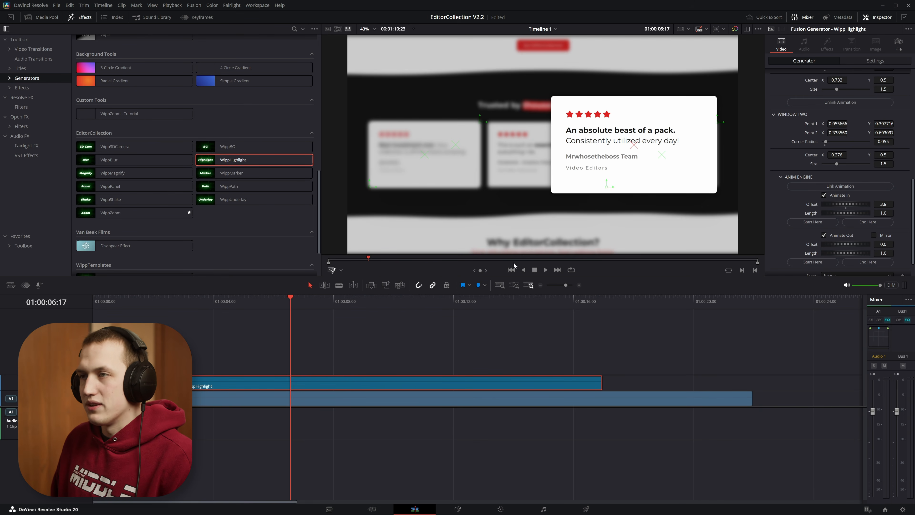
{"action": "left_click", "coordinate": [185, 302]}
{"action": "key", "text": "space"}
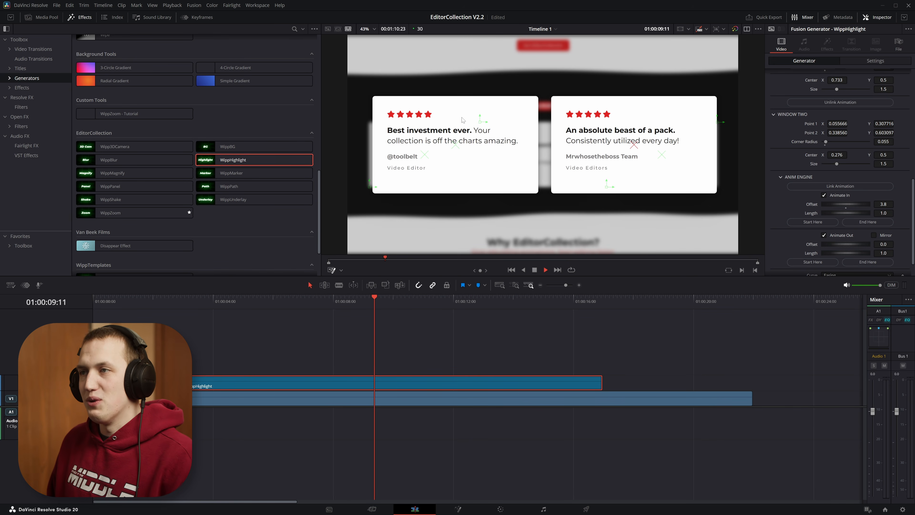
{"action": "key", "text": "space"}
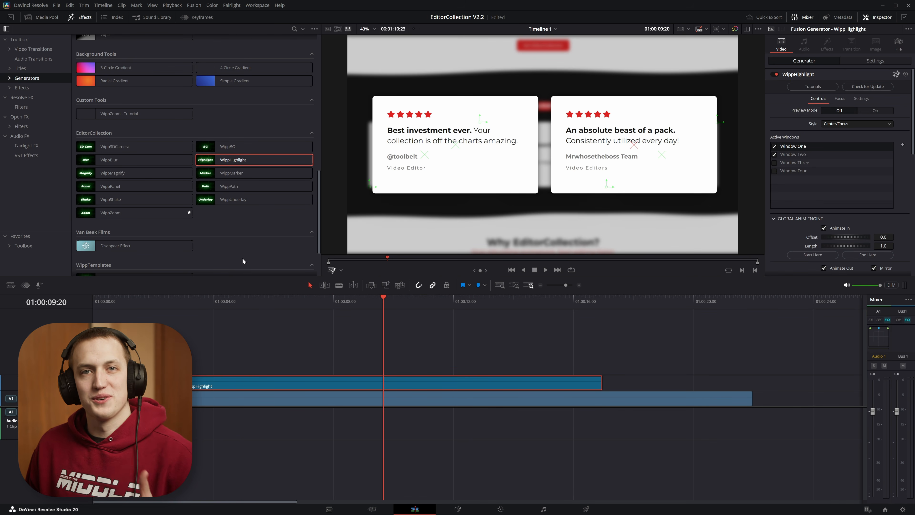